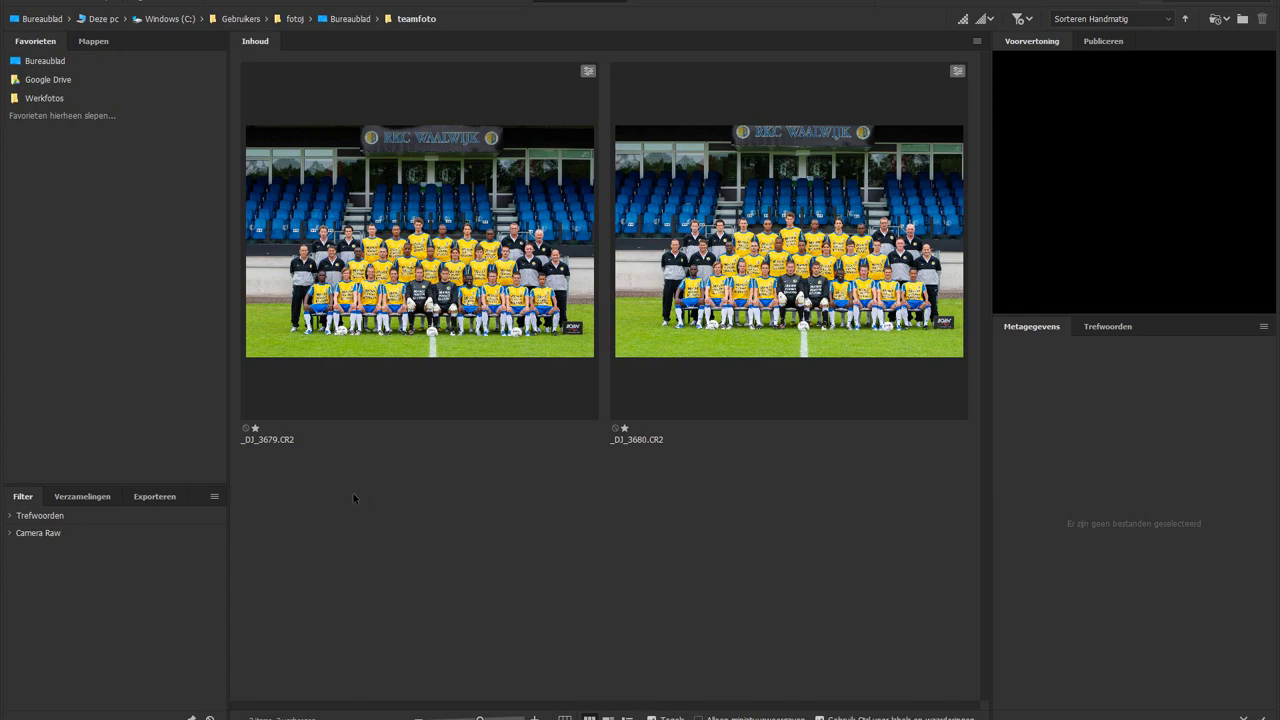
Step: Marquee-select both team photo thumbnails, _DJ_3679.CR2 and _DJ_3680.CR2, in the teamfoto folder
{"action": "left_click_drag", "start_coordinate": [356, 502], "coordinate": [830, 192]}
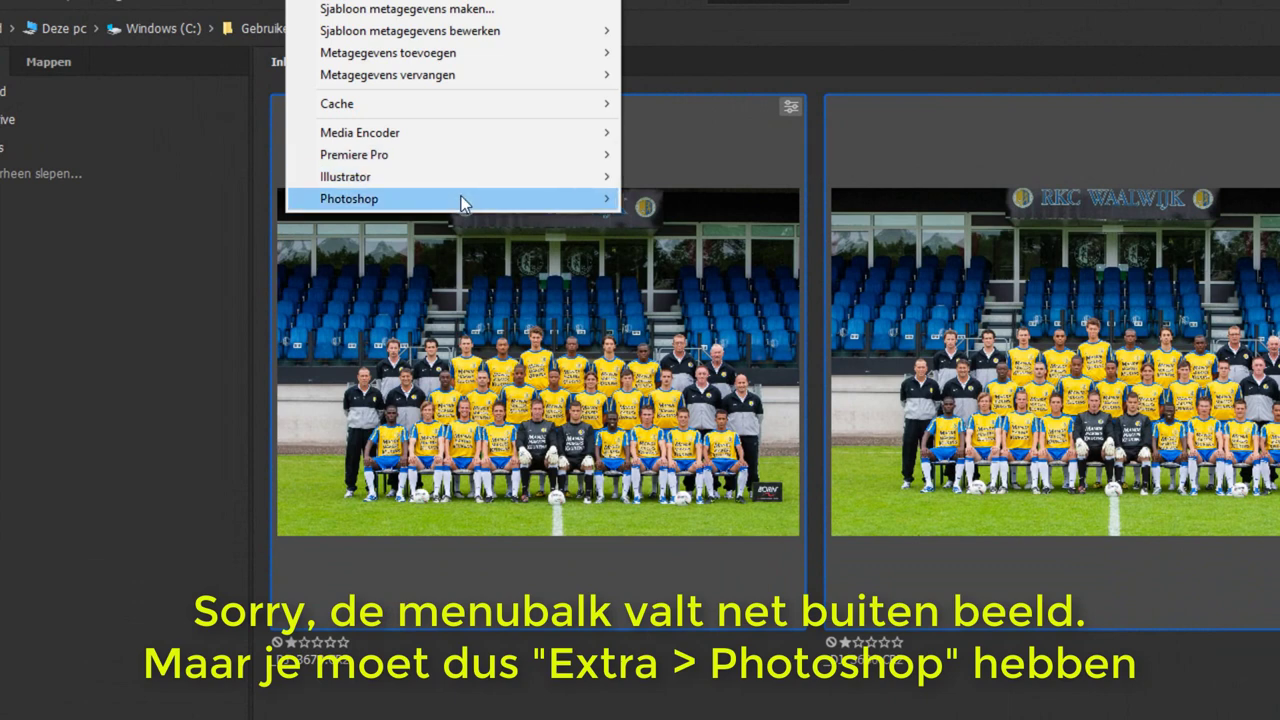
{"action": "mouse_move", "coordinate": [450, 198]}
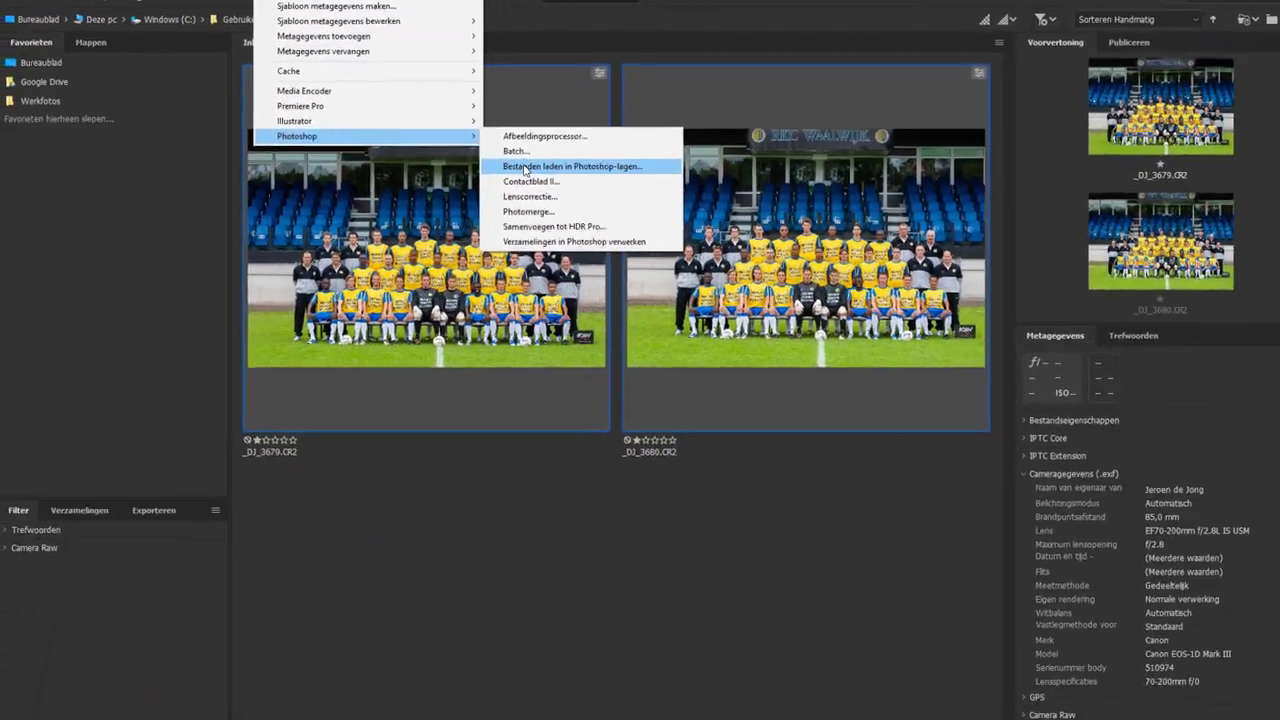
Step: Load _DJ_3679.CR2 and _DJ_3680.CR2 as layers with Bestanden laden in Photoshop-lagen
{"action": "left_click", "coordinate": [681, 244]}
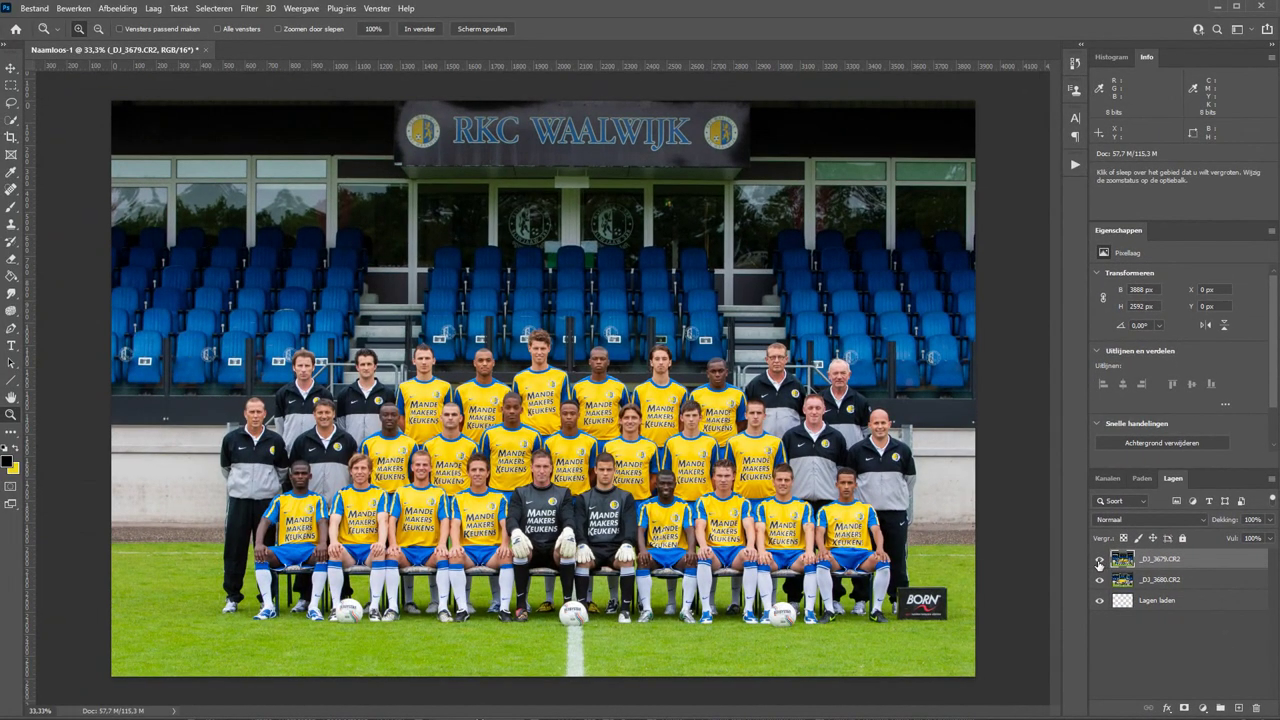
Step: Compare the two shots by toggling the top layer, then select both photo layers
{"action": "left_click", "coordinate": [1099, 561]}
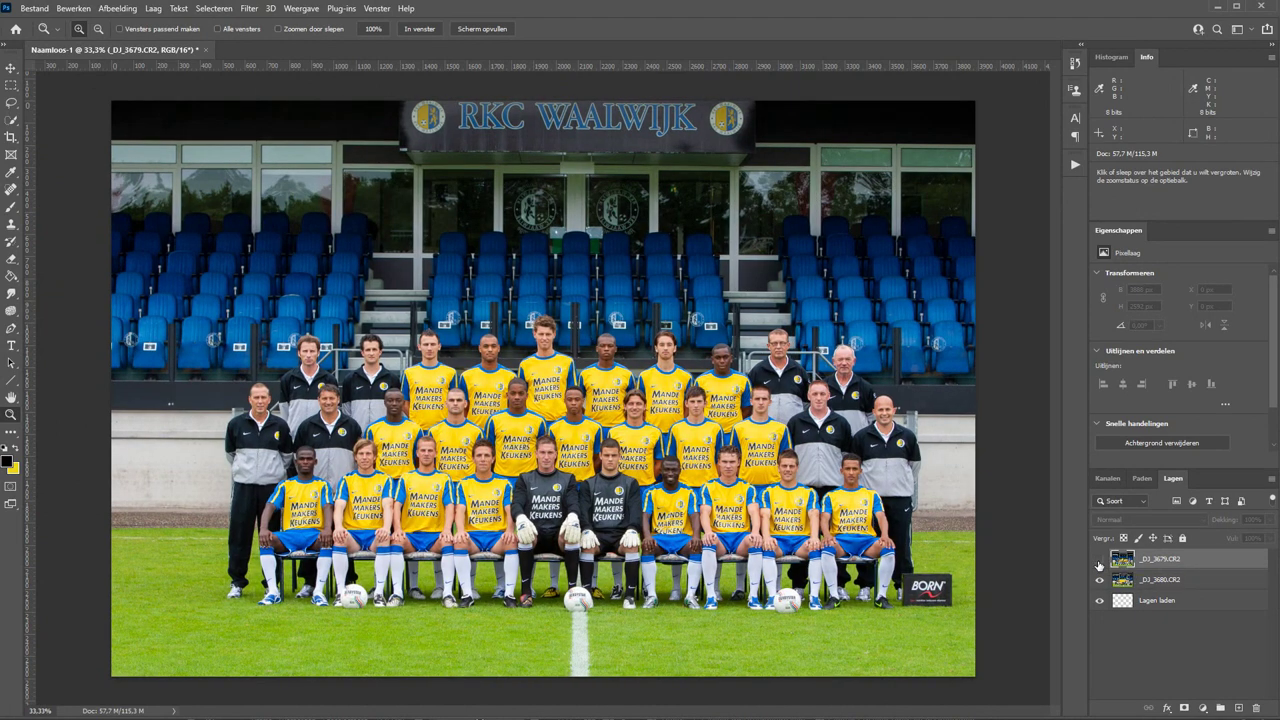
{"action": "left_click", "coordinate": [1099, 561]}
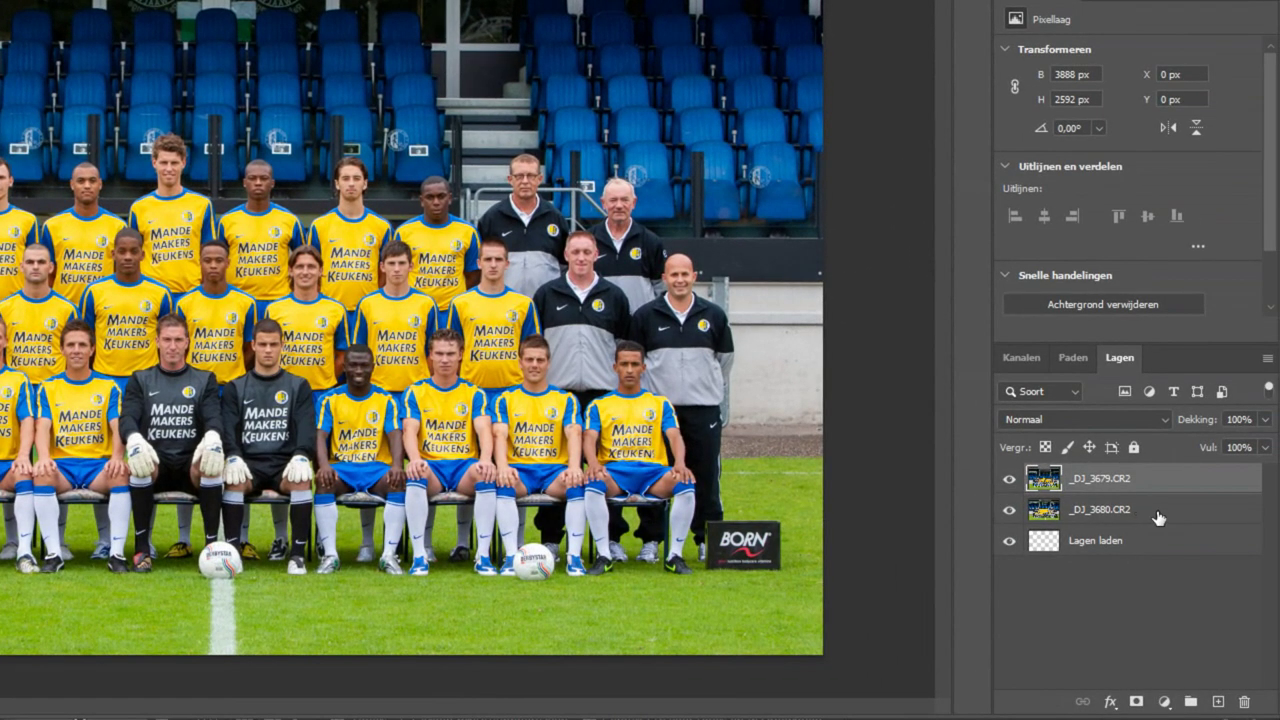
{"action": "left_click", "coordinate": [1158, 516], "text": "shift"}
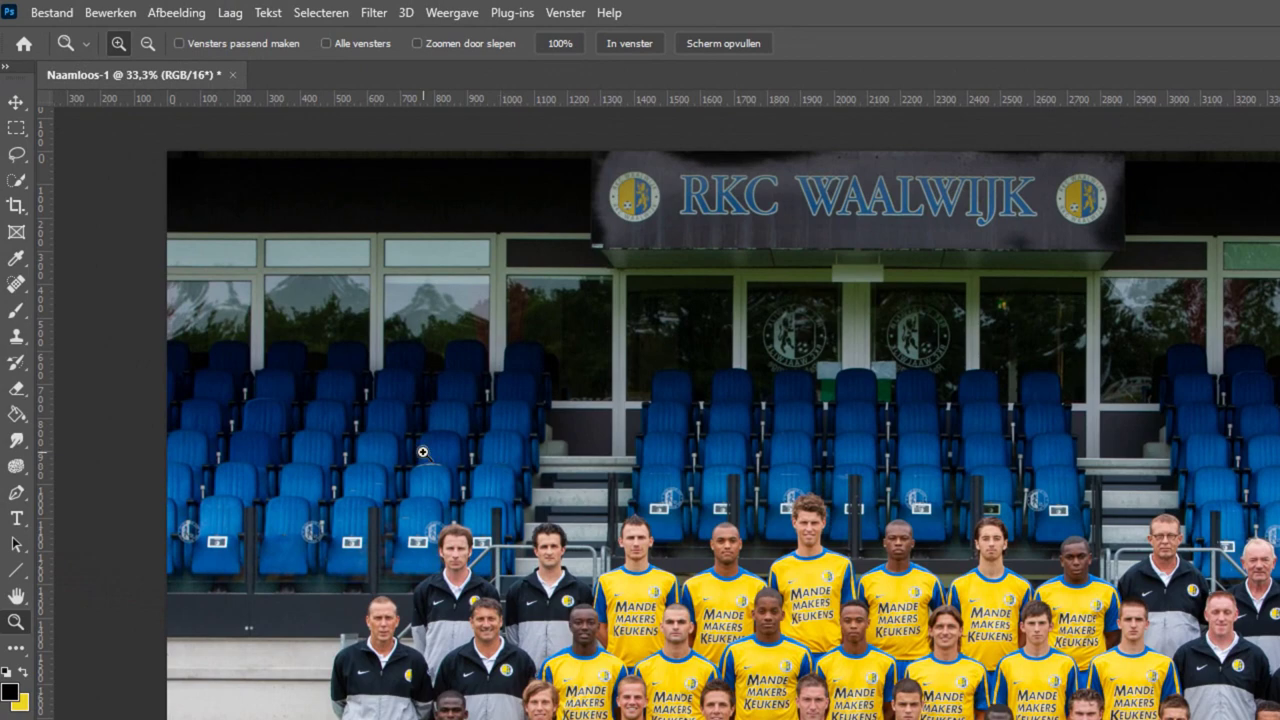
Step: Align the two photo layers with Lagen automatisch uitlijnen using Automatisch projection
{"action": "left_click", "coordinate": [112, 12]}
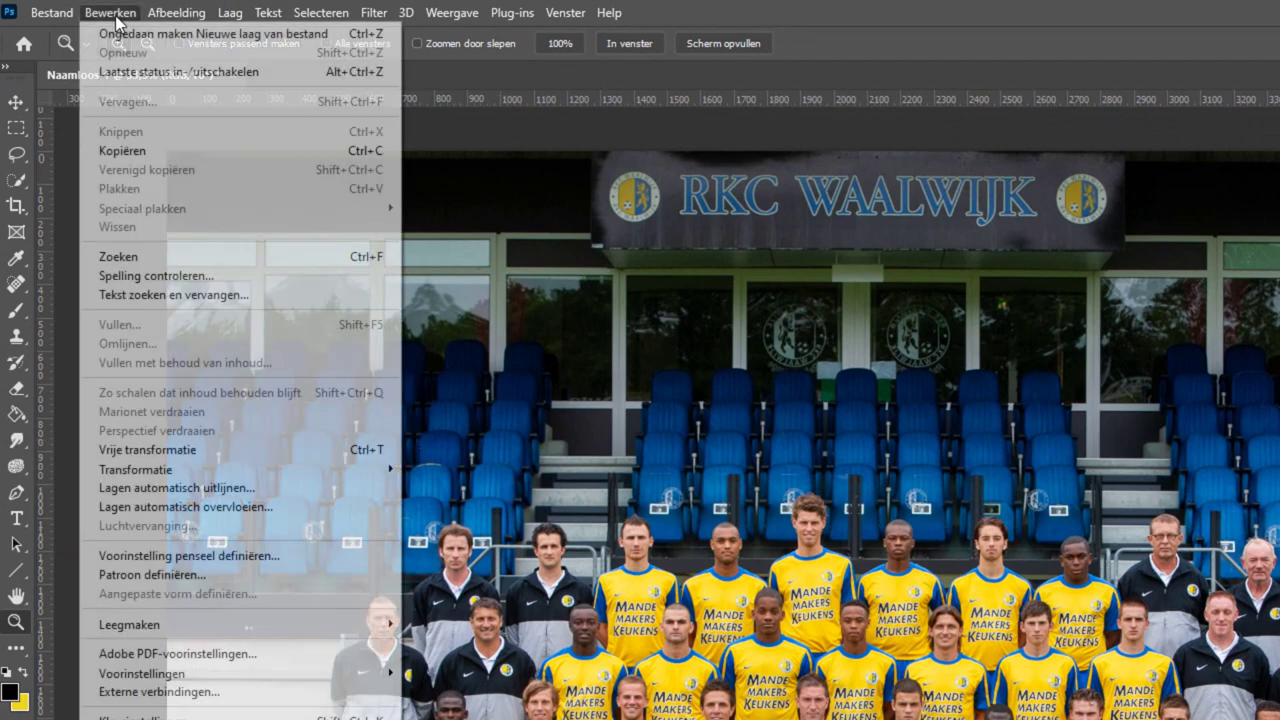
{"action": "left_click", "coordinate": [211, 490]}
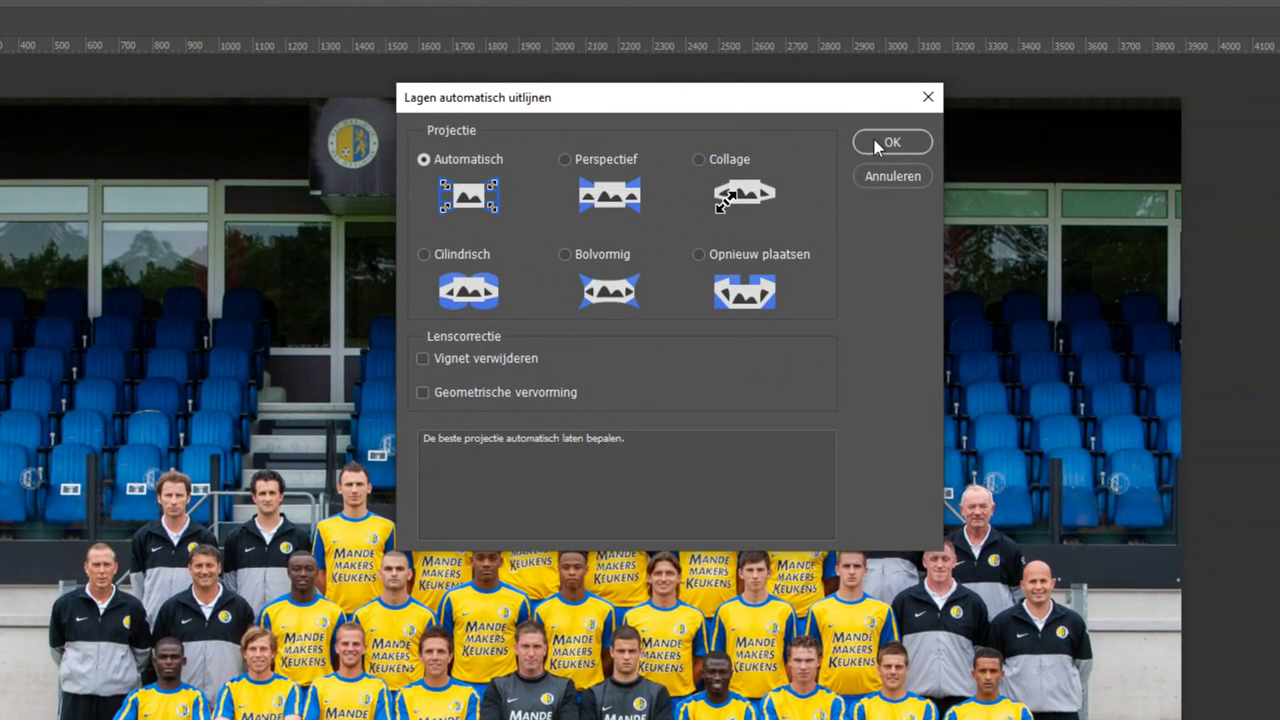
{"action": "left_click", "coordinate": [890, 143]}
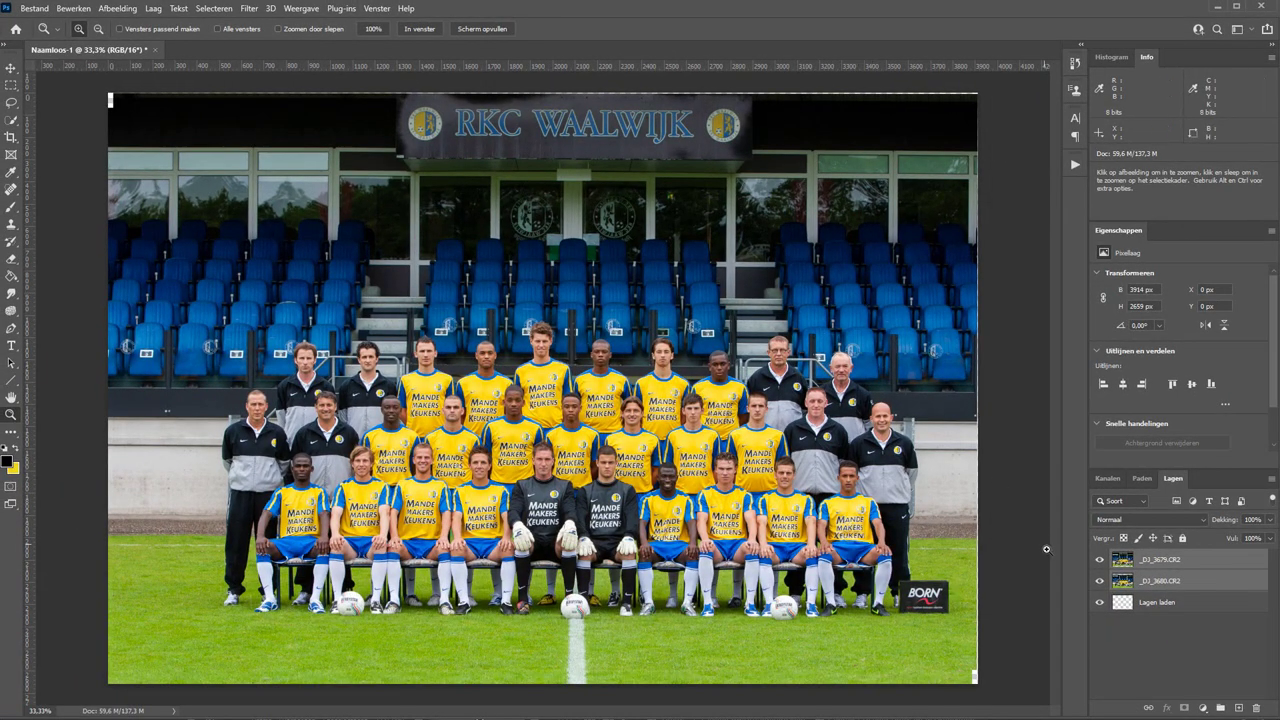
Step: Check the alignment on the middle players at 100% zoom, then view Naamloos-1's File Info
{"action": "left_click", "coordinate": [1100, 560]}
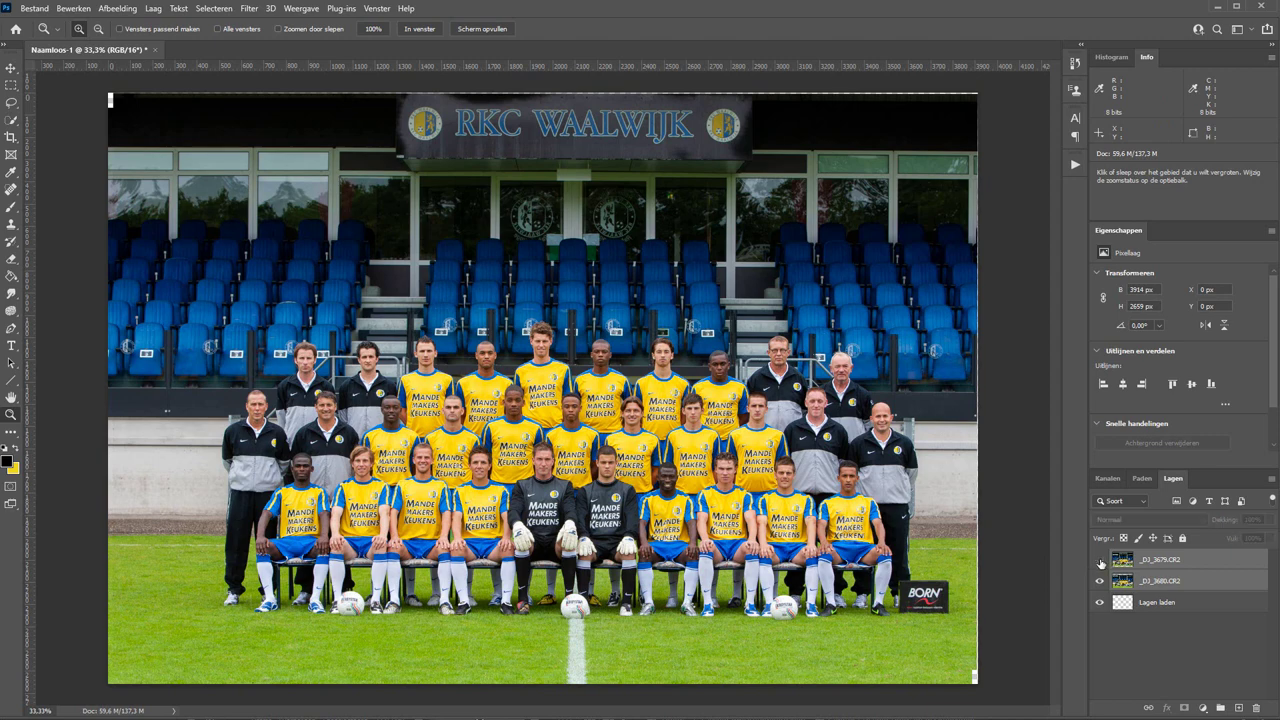
{"action": "left_click", "coordinate": [1100, 560]}
{"action": "left_click", "coordinate": [1100, 560]}
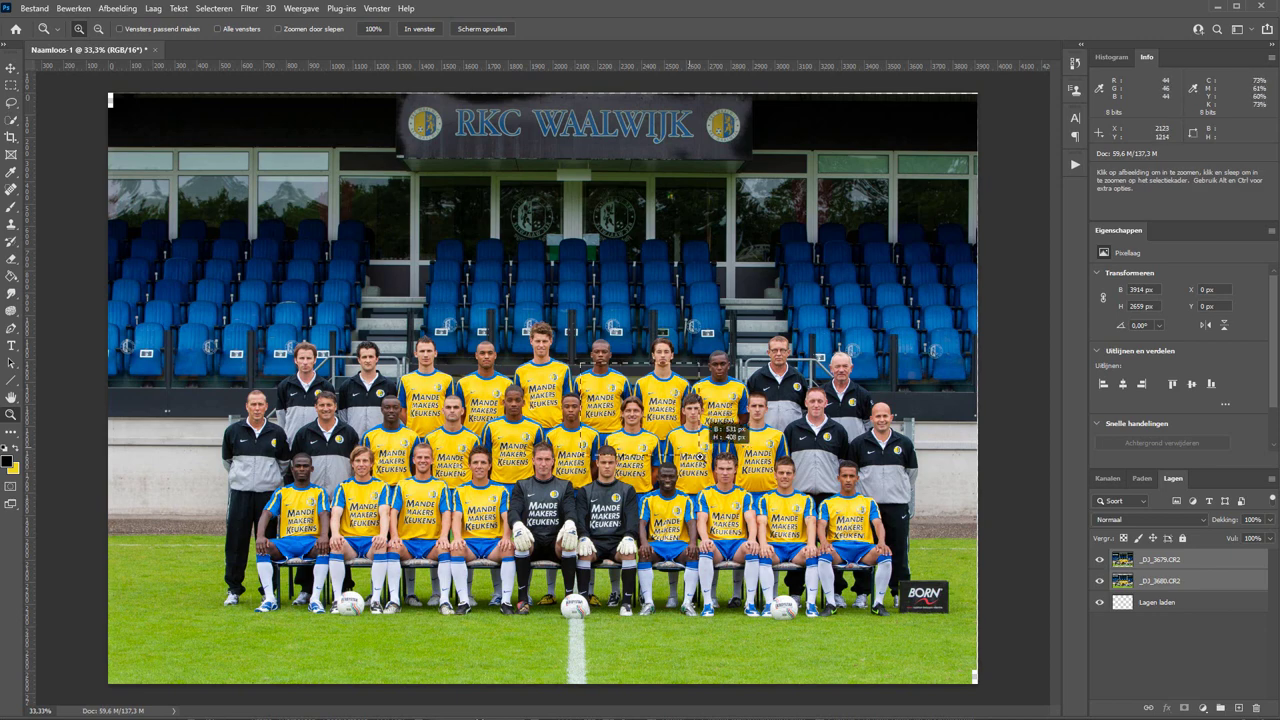
{"action": "left_click_drag", "start_coordinate": [700, 445], "coordinate": [683, 455]}
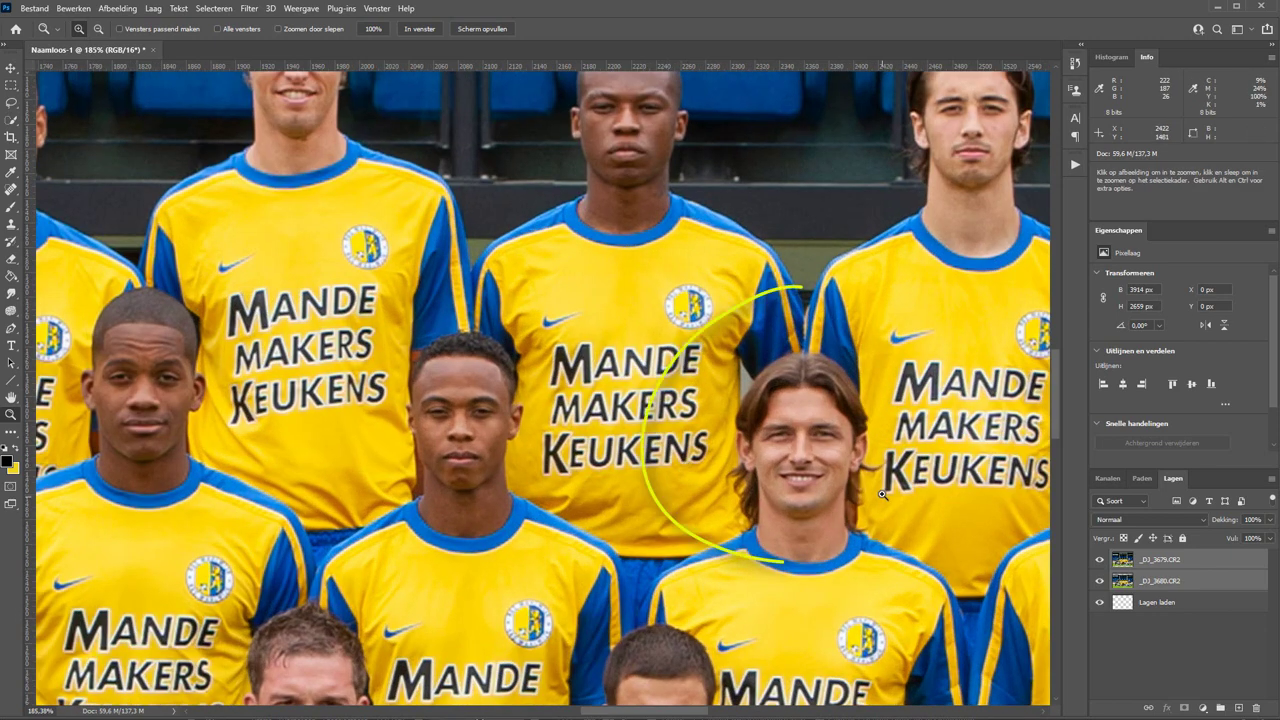
{"action": "left_click_drag", "start_coordinate": [693, 405], "coordinate": [686, 397]}
{"action": "key", "text": "ctrl+1"}
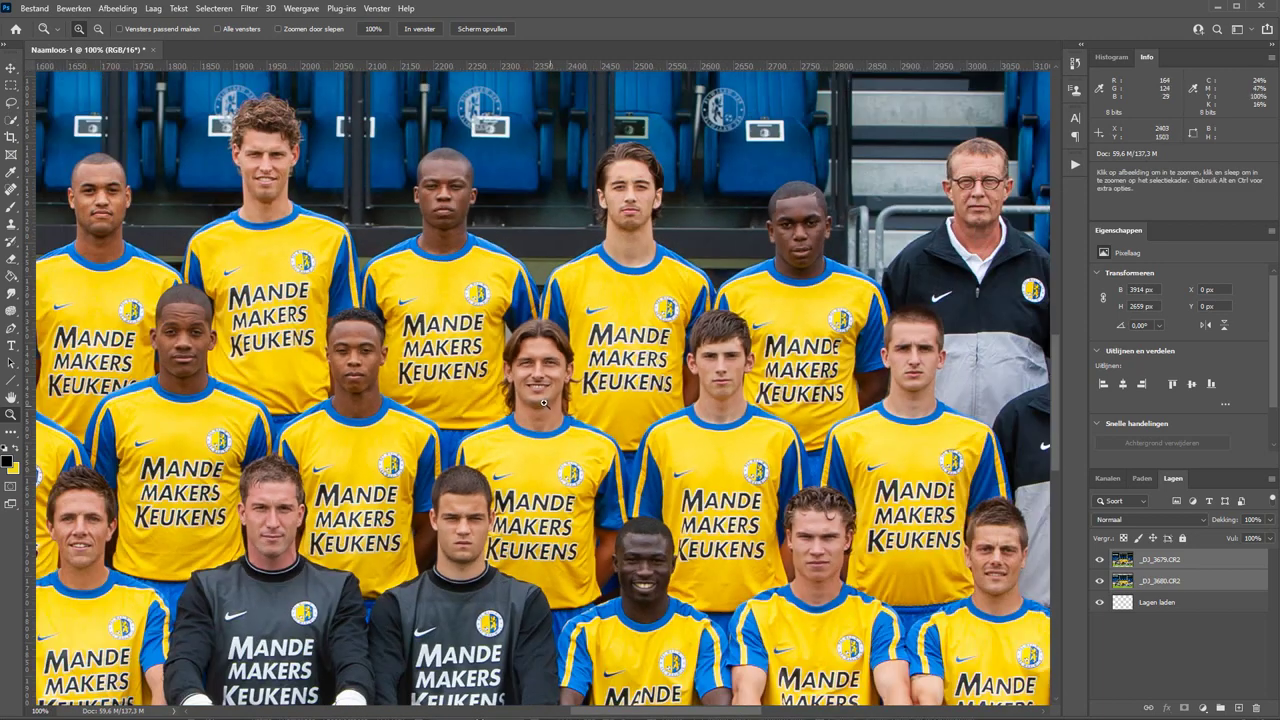
{"action": "left_click_drag", "start_coordinate": [544, 403], "coordinate": [594, 430]}
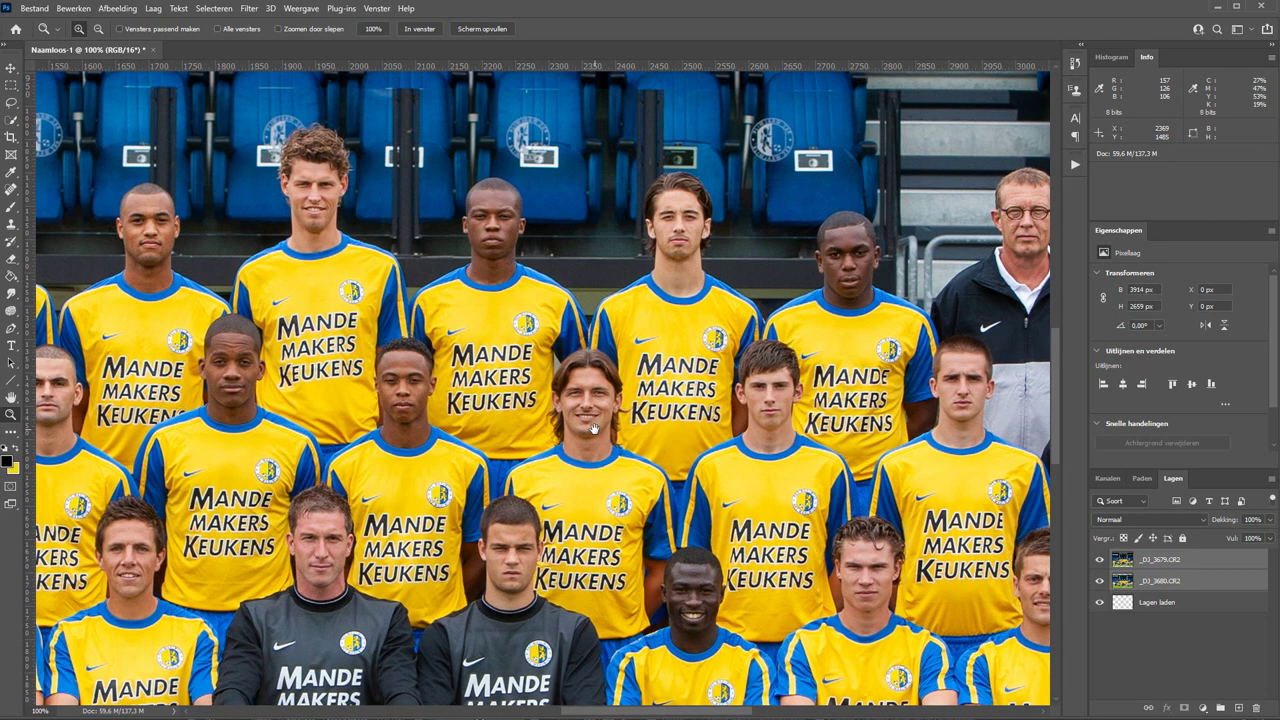
{"action": "key", "text": "ctrl+alt+shift+i"}
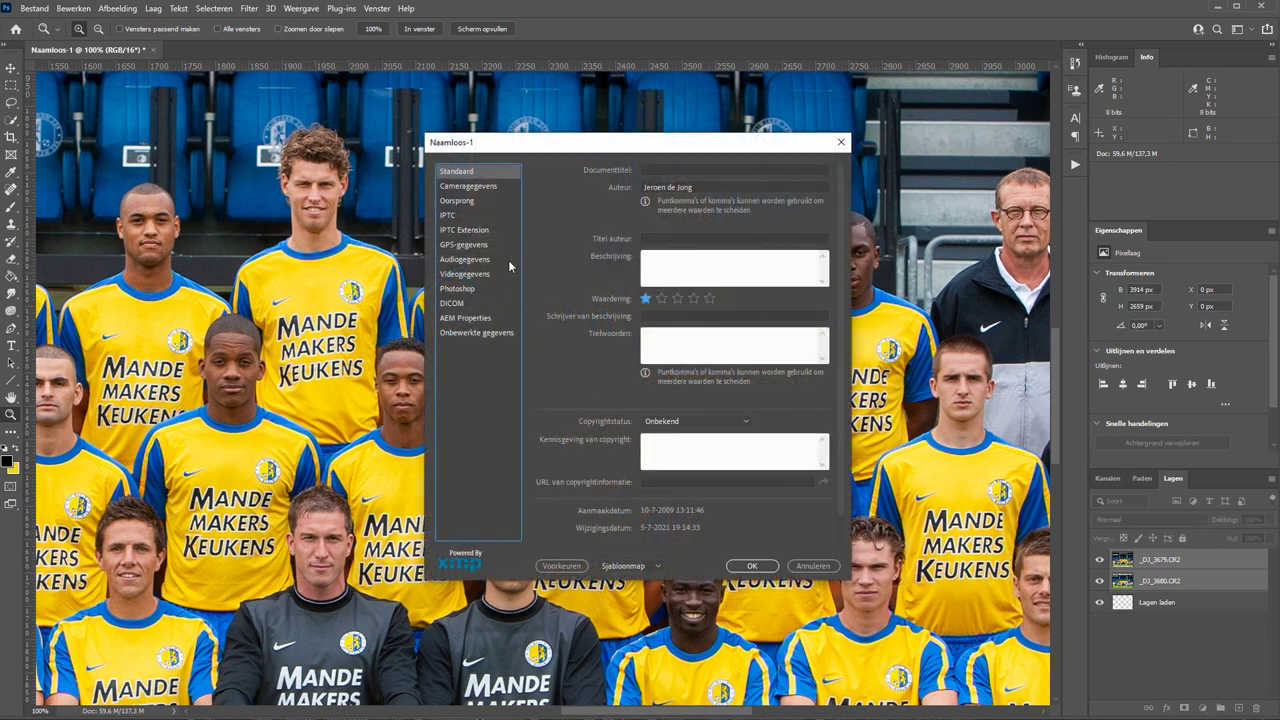
Step: View the Canon EOS-1D Mark III camera data, cancel File Info, and hide the top photo
{"action": "left_click", "coordinate": [478, 187]}
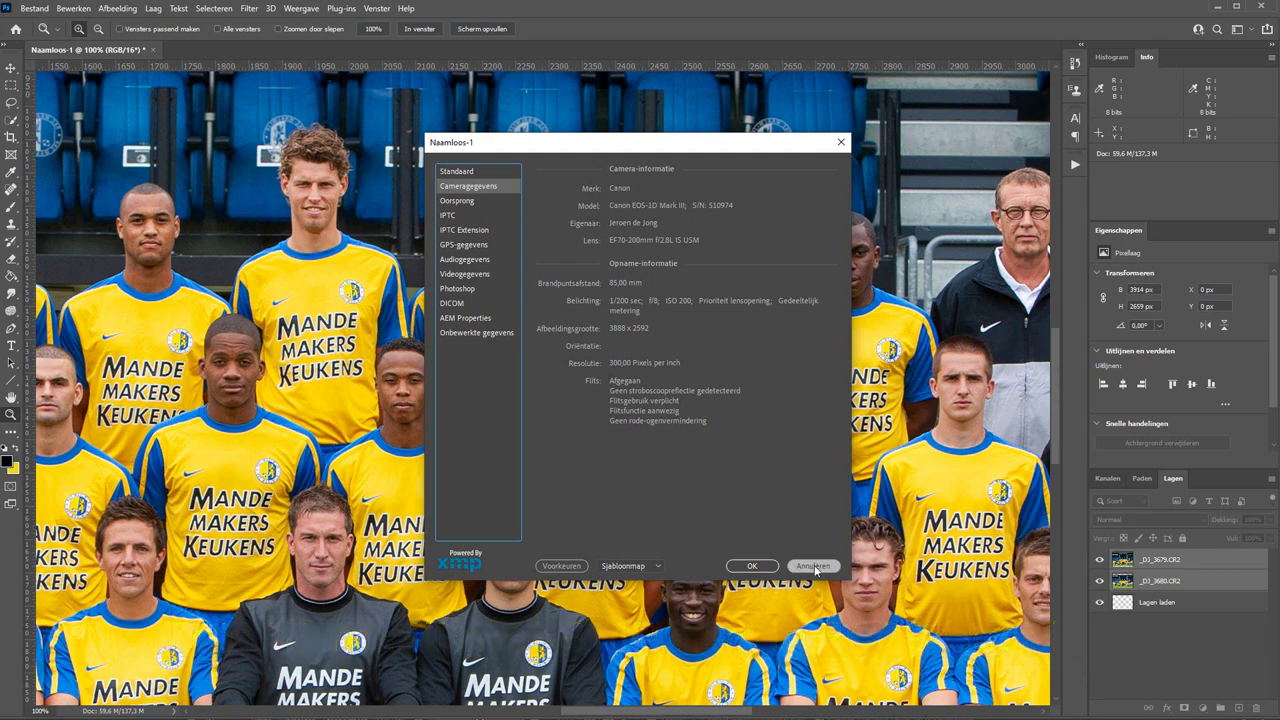
{"action": "left_click", "coordinate": [816, 566]}
{"action": "left_click", "coordinate": [1100, 559]}
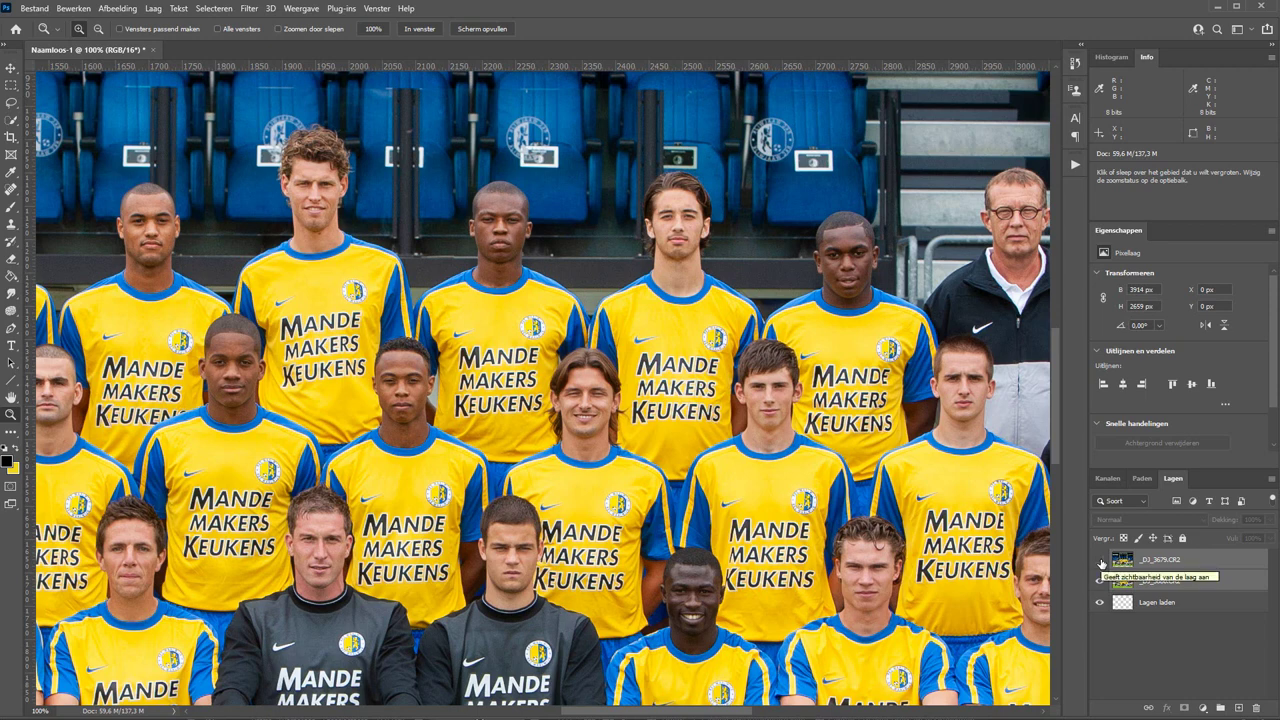
Step: Give only _DJ_3679.CR2 a black hide-all mask and set a soft 125 px brush
{"action": "left_click", "coordinate": [1100, 559]}
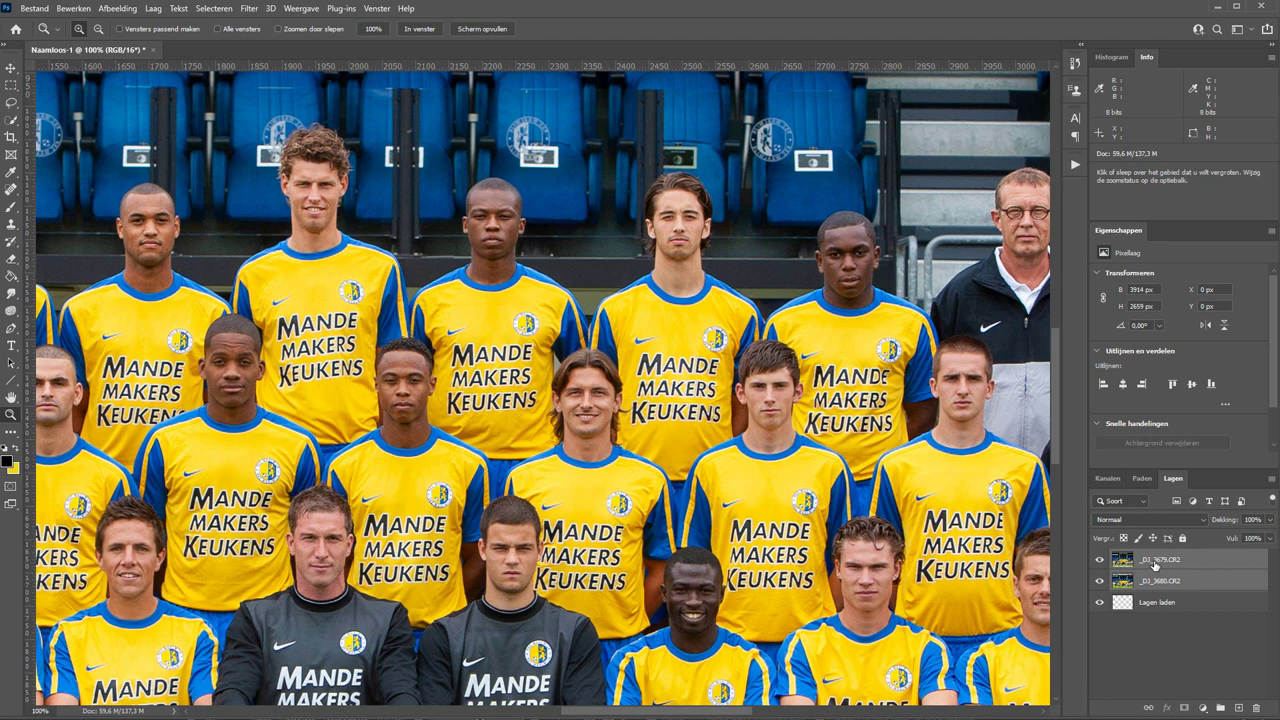
{"action": "left_click", "coordinate": [1156, 565]}
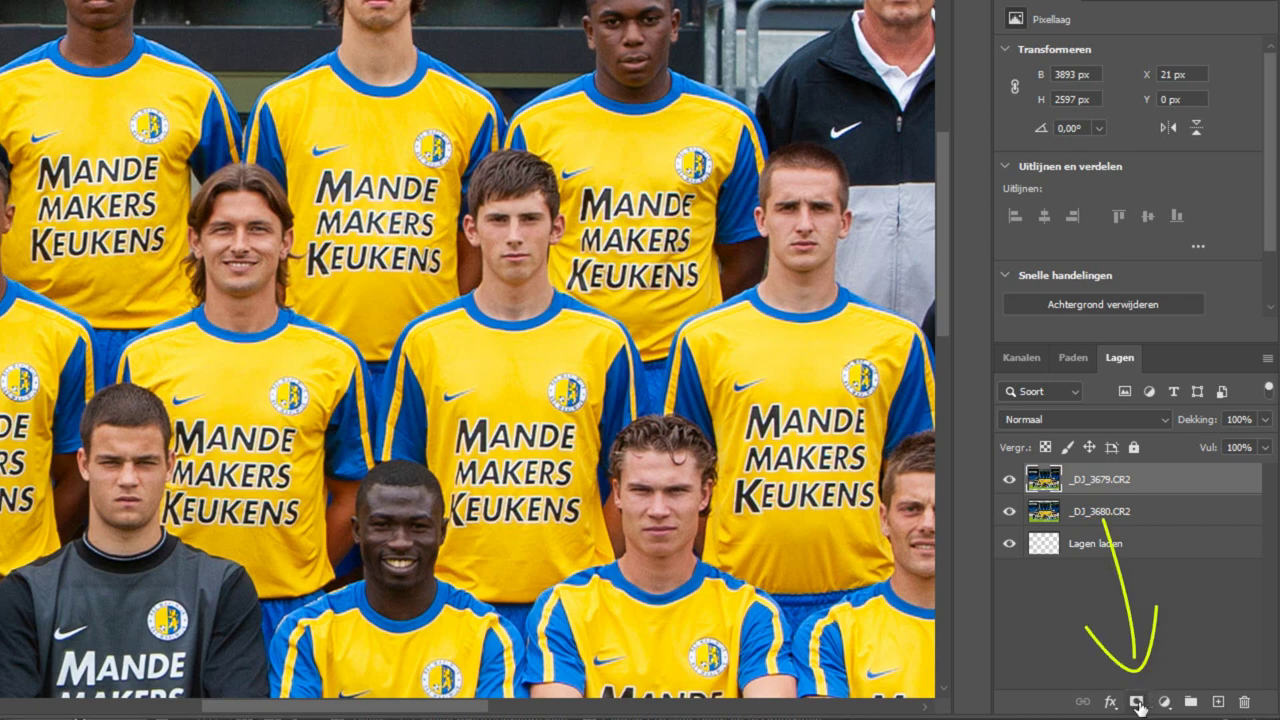
{"action": "left_click", "coordinate": [1138, 703], "text": "alt"}
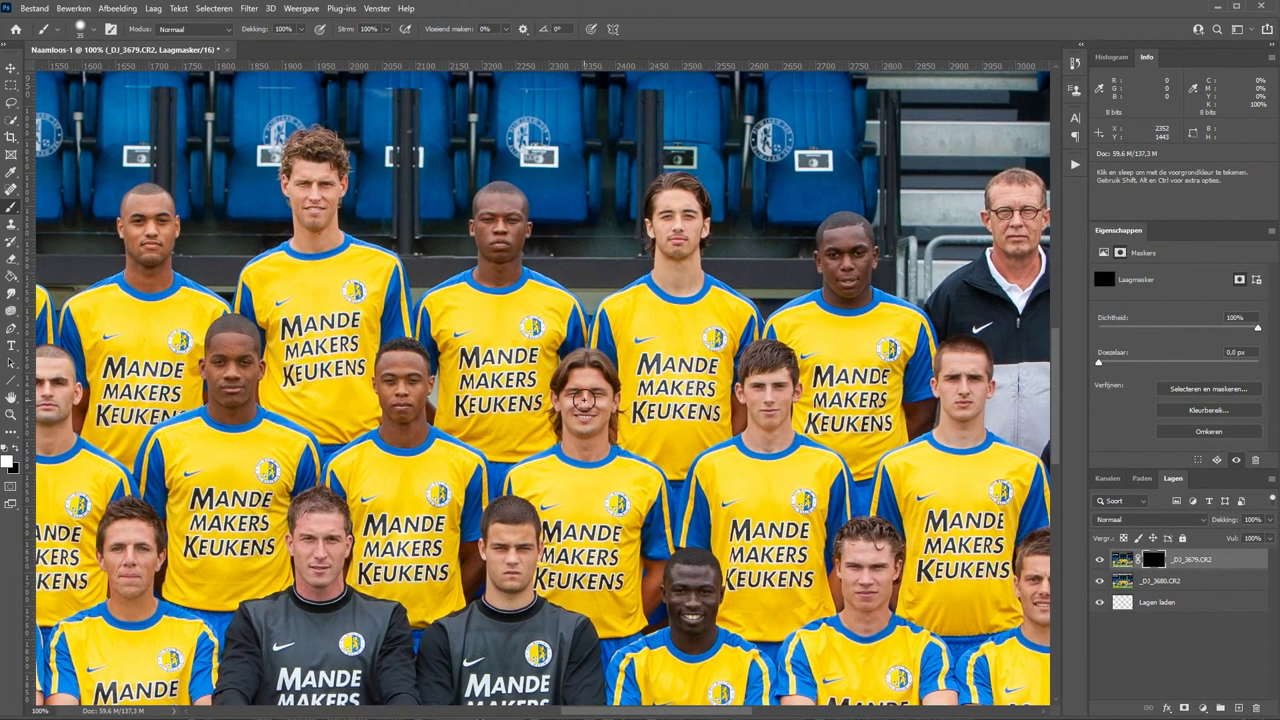
{"action": "key", "text": "bracketright"}
{"action": "key", "text": "bracketright"}
{"action": "key", "text": "bracketright"}
{"action": "right_click", "coordinate": [588, 390]}
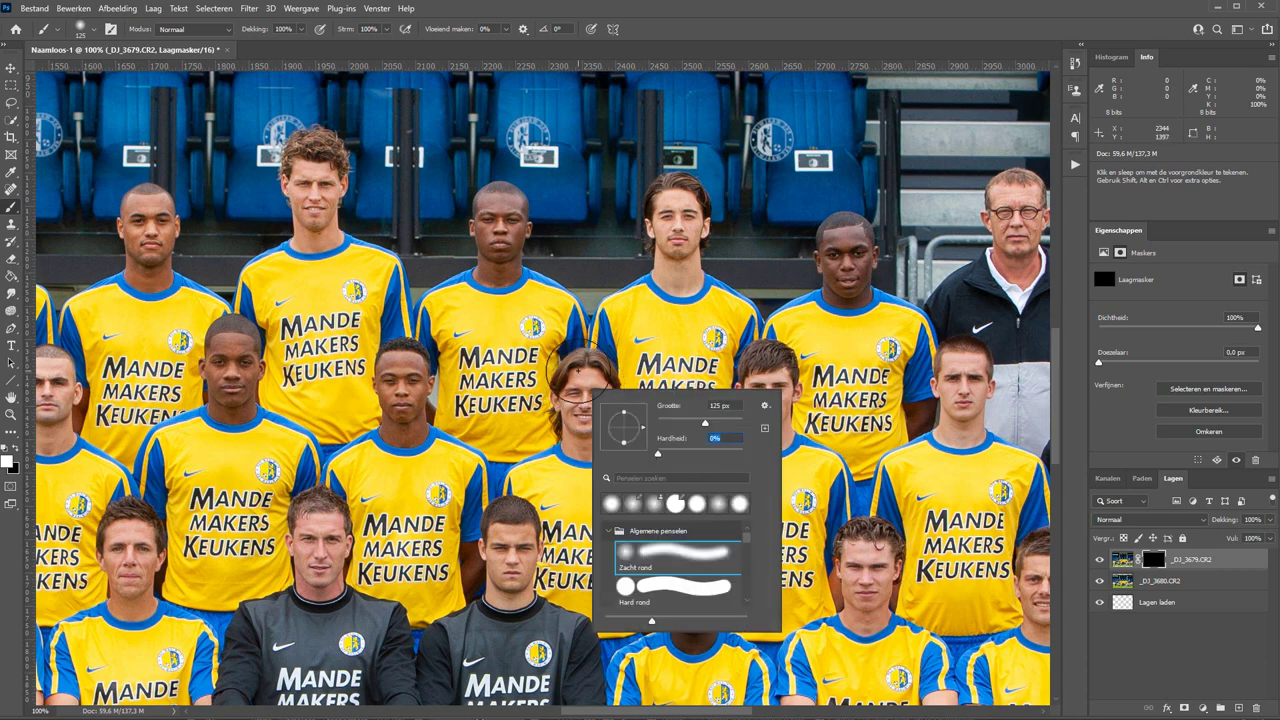
{"action": "key", "text": "Return"}
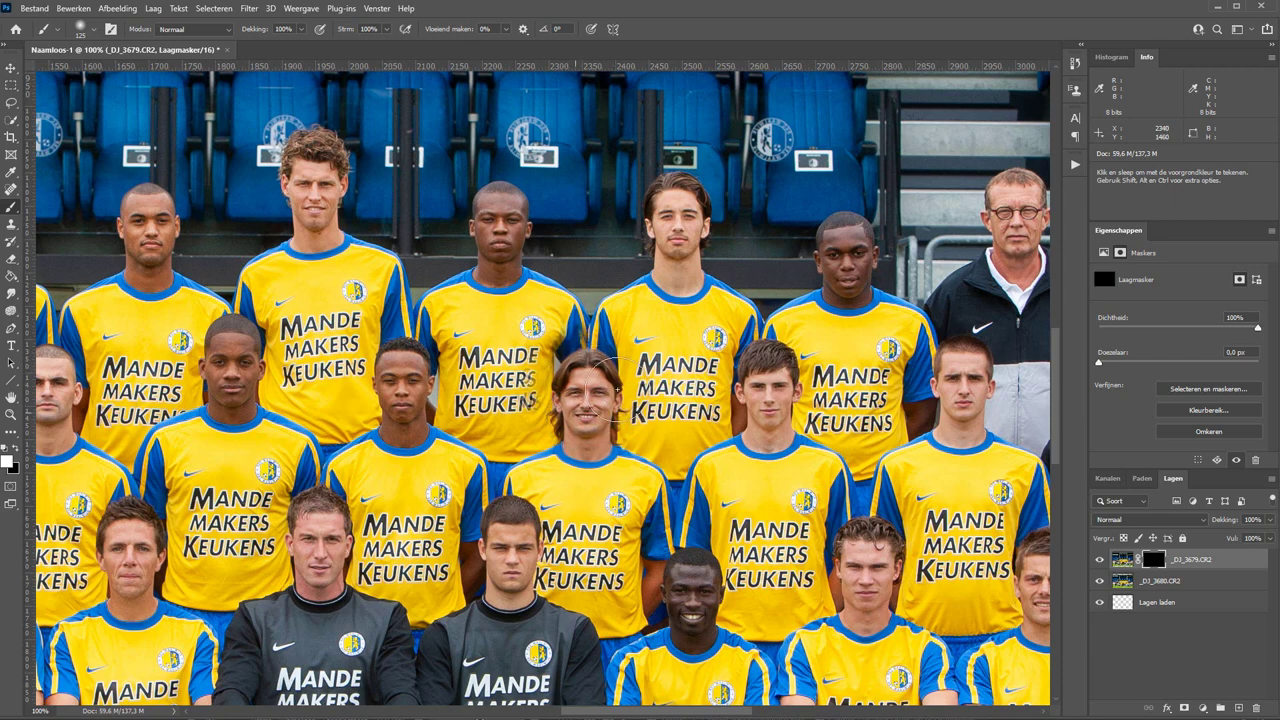
Step: Paint white over the middle player's face and compare it with the other shot
{"action": "left_click_drag", "start_coordinate": [588, 418], "coordinate": [619, 434]}
{"action": "left_click", "coordinate": [1100, 561]}
{"action": "left_click", "coordinate": [1100, 561]}
{"action": "left_click", "coordinate": [1100, 561]}
Step: Delete the layer mask without applying it
{"action": "left_click_drag", "start_coordinate": [1154, 563], "coordinate": [1240, 698]}
{"action": "left_click", "coordinate": [1254, 707]}
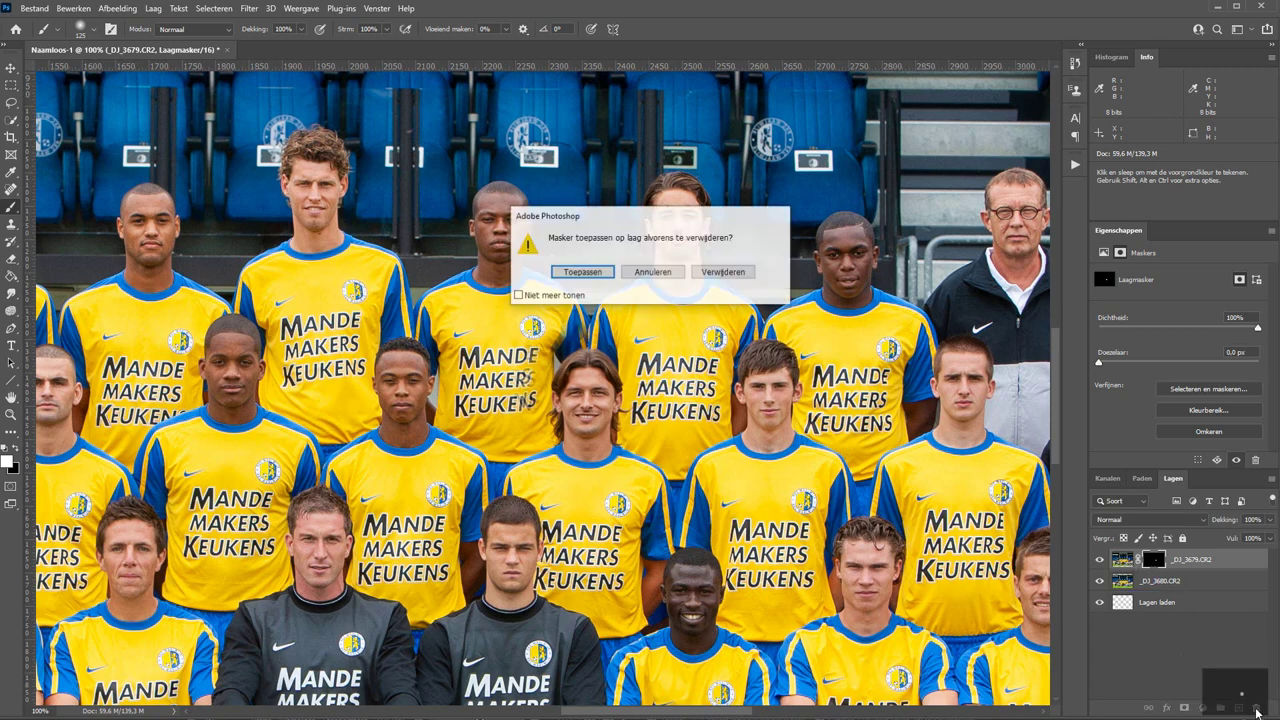
{"action": "left_click", "coordinate": [722, 272]}
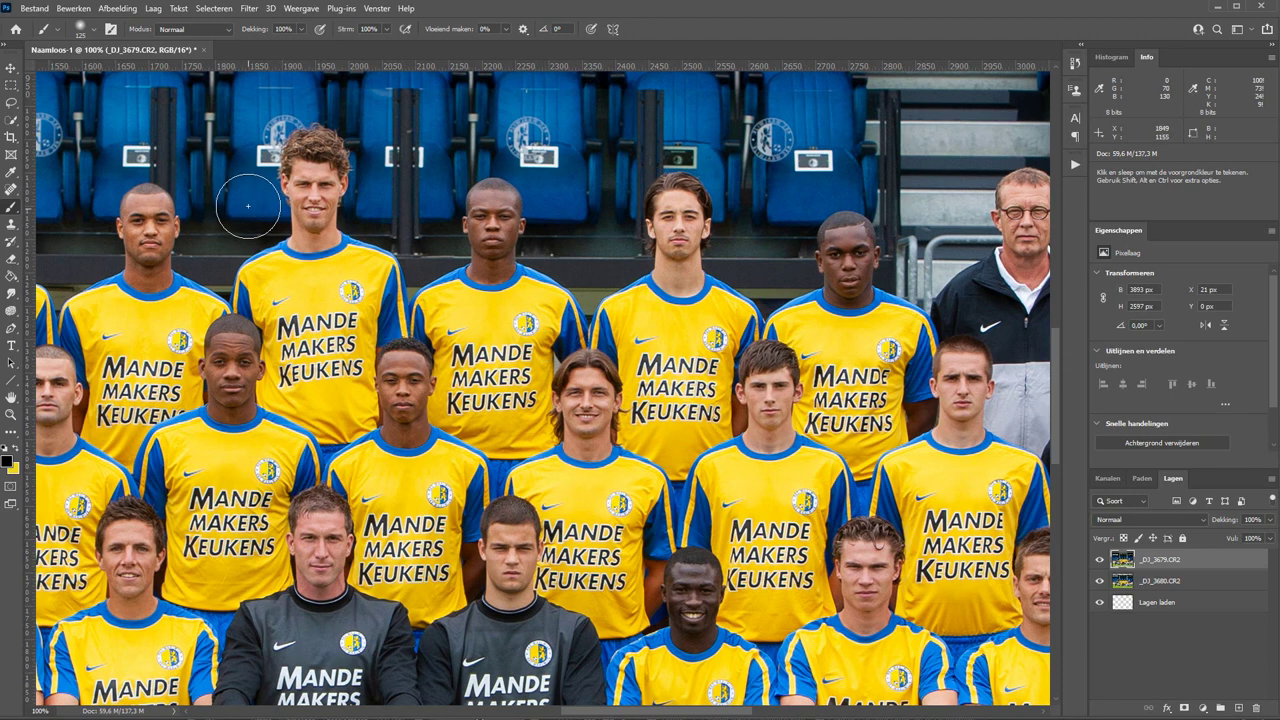
Step: Lasso the centre player's head, copy it to a new layer with Ctrl+J, and hide _DJ_3679.CR2
{"action": "left_click", "coordinate": [11, 102]}
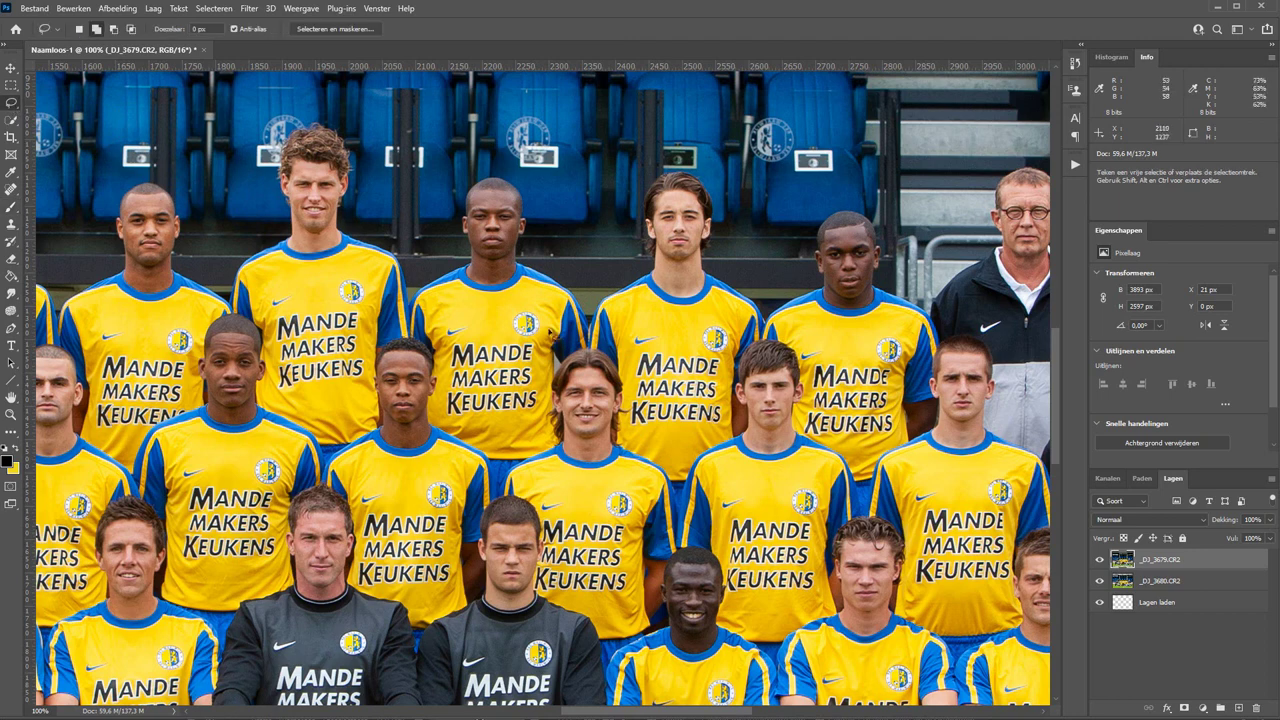
{"action": "left_click_drag", "start_coordinate": [548, 343], "coordinate": [624, 458]}
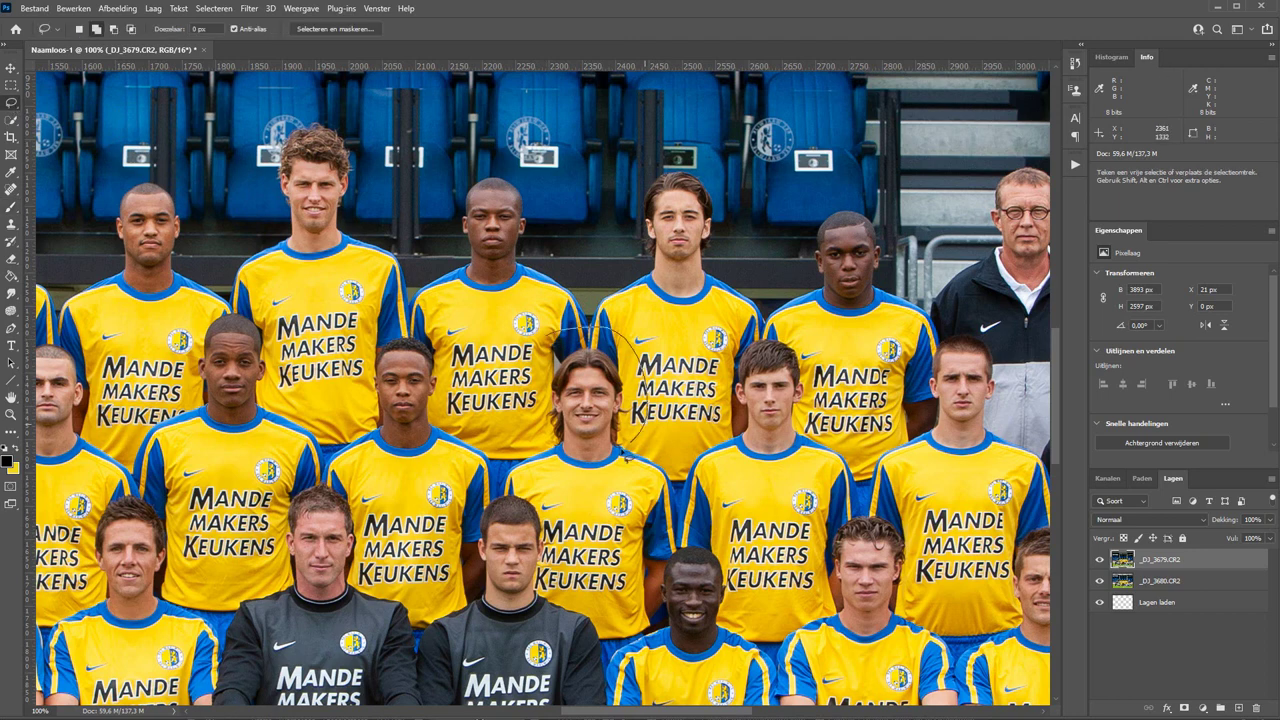
{"action": "left_click_drag", "start_coordinate": [556, 448], "coordinate": [546, 348]}
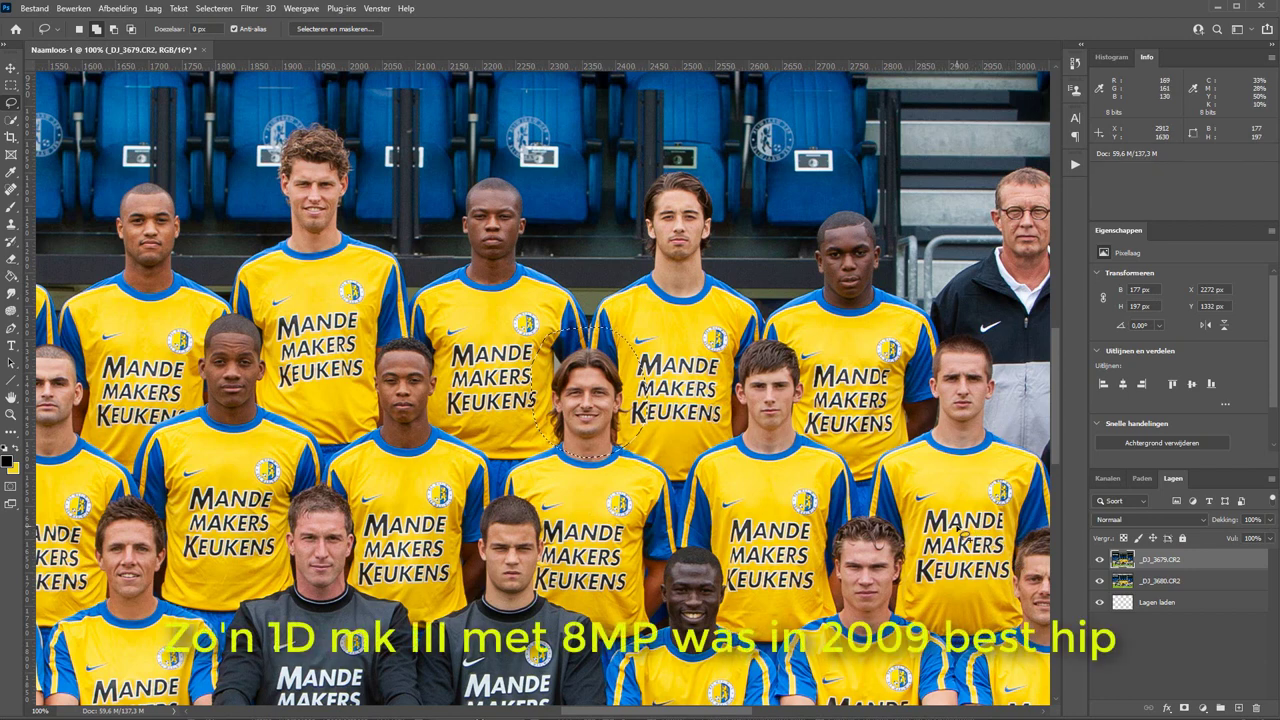
{"action": "key", "text": "ctrl+j"}
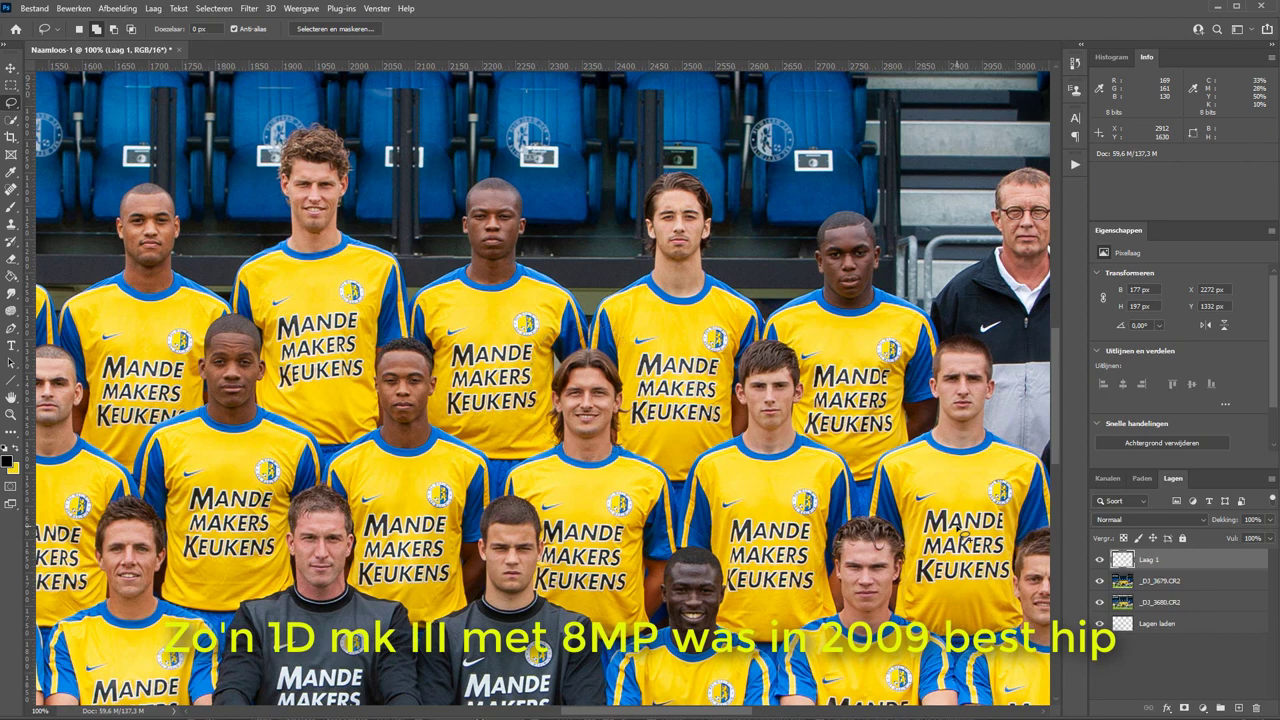
{"action": "left_click", "coordinate": [1100, 581]}
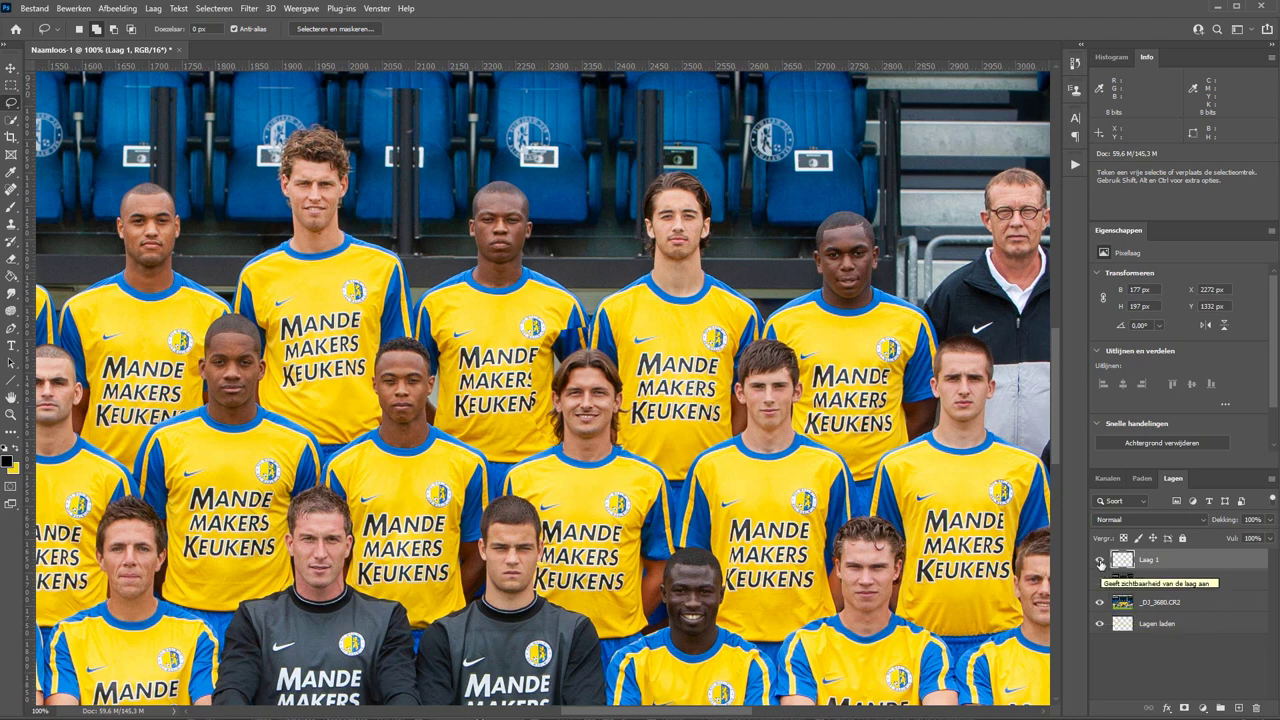
{"action": "key", "text": "alt"}
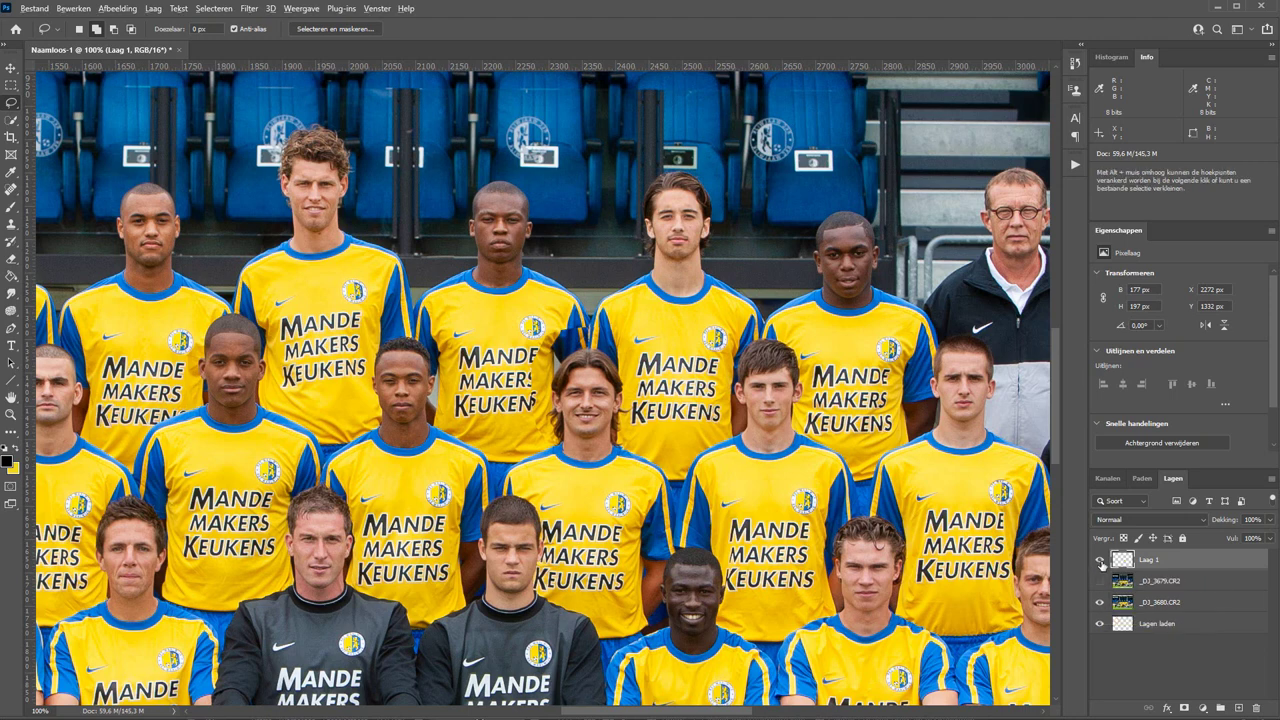
Step: Preview the face layer alone, then zoom in on the centre player's face
{"action": "left_click", "coordinate": [1100, 562], "text": "alt"}
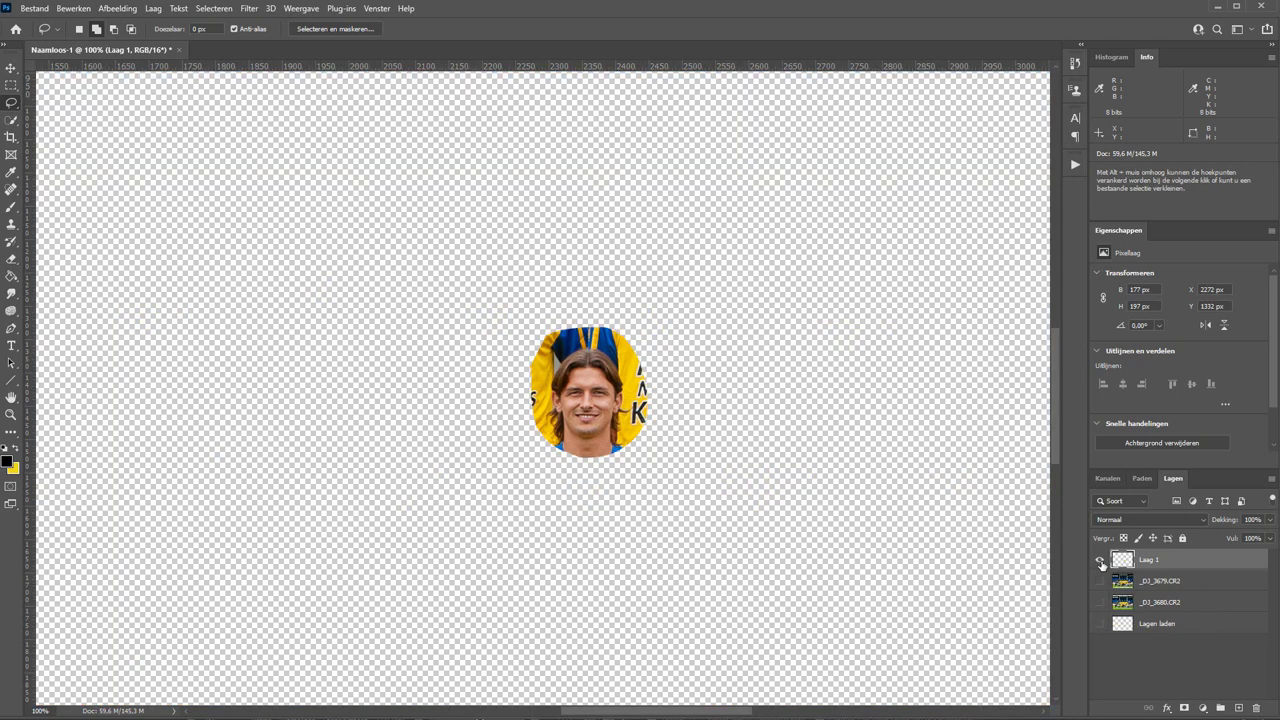
{"action": "left_click", "coordinate": [1101, 563], "text": "alt"}
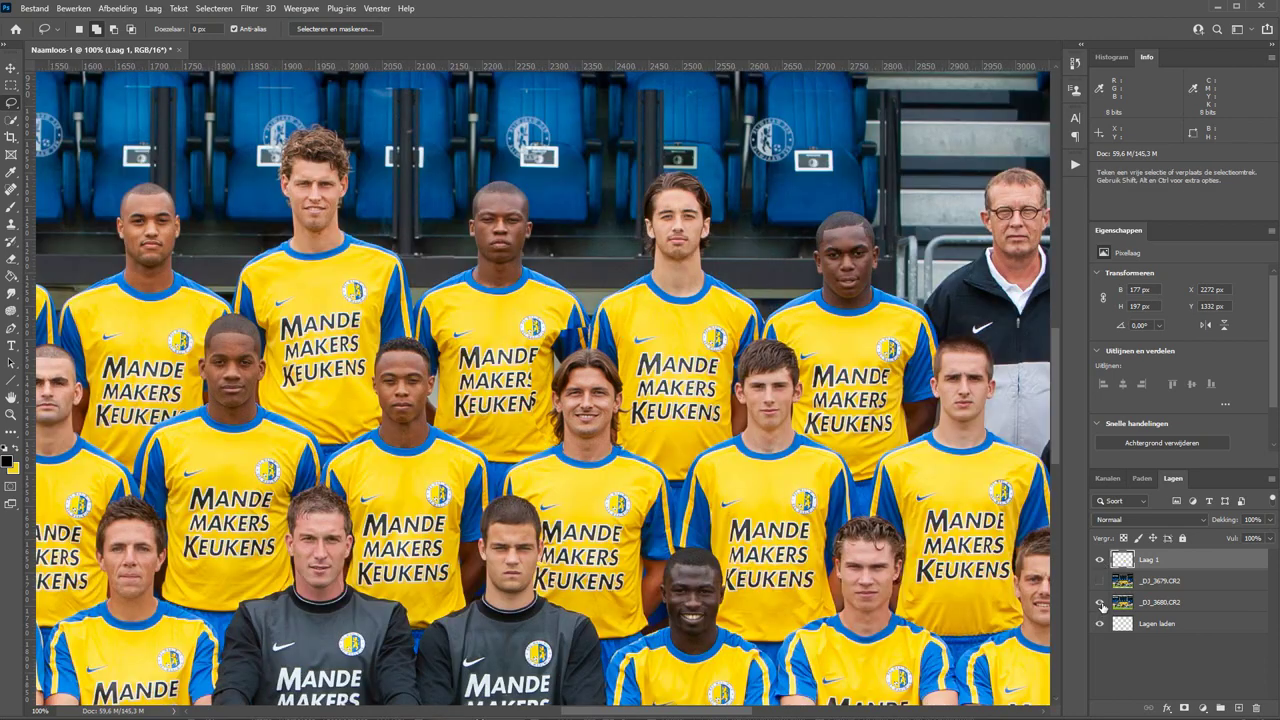
{"action": "key", "text": "z"}
{"action": "left_click_drag", "start_coordinate": [487, 305], "coordinate": [693, 490]}
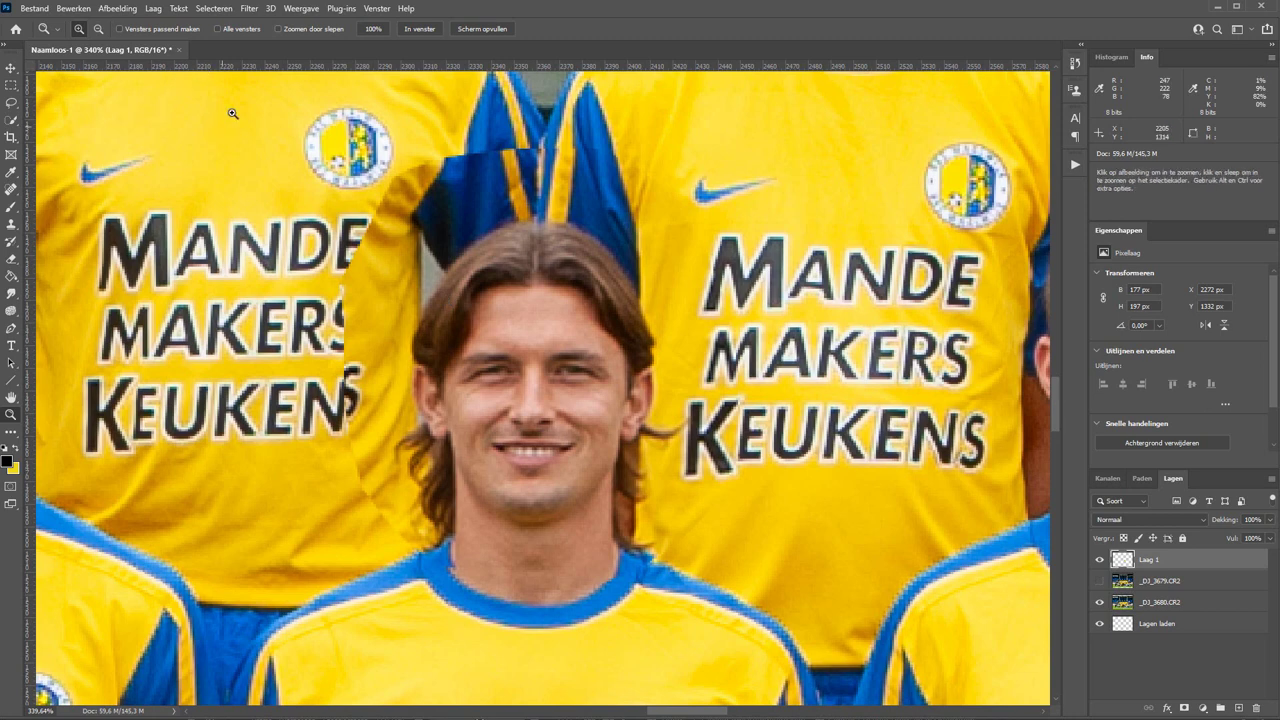
Step: Drop Laag 1 to 58% opacity, nudge it into alignment, and restore 100% opacity
{"action": "key", "text": "v"}
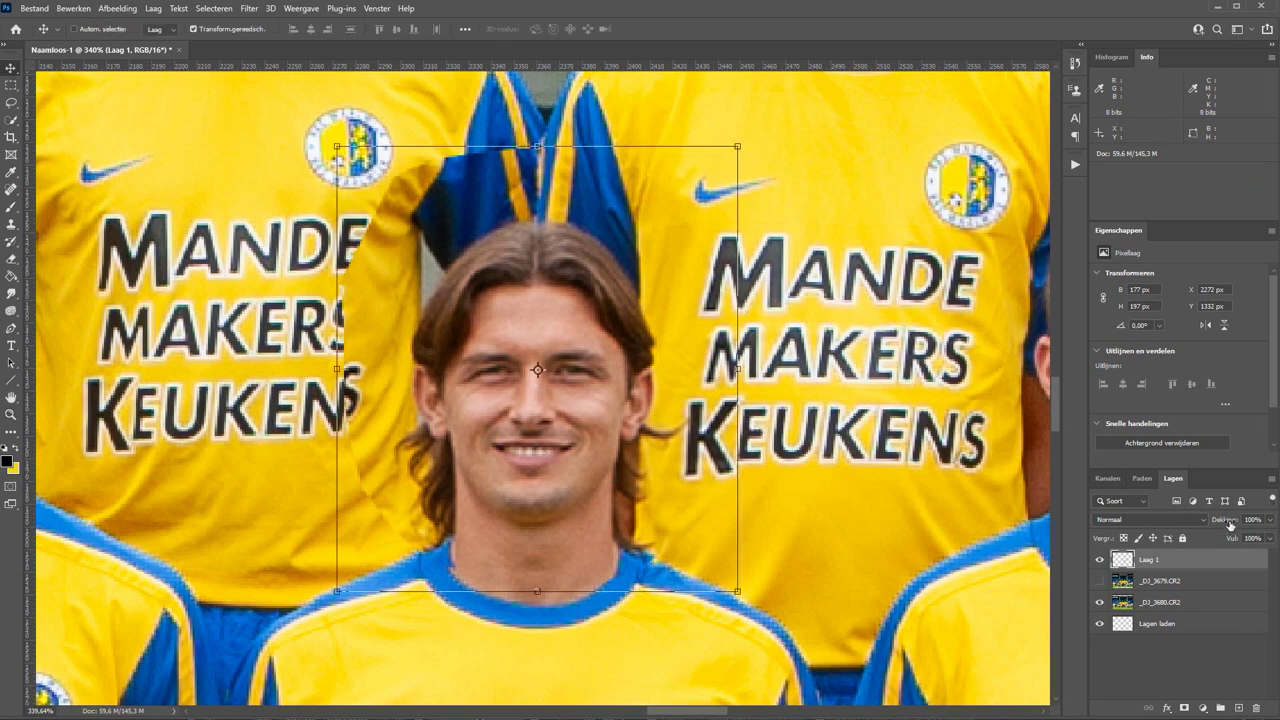
{"action": "left_click_drag", "start_coordinate": [1225, 522], "coordinate": [1196, 517]}
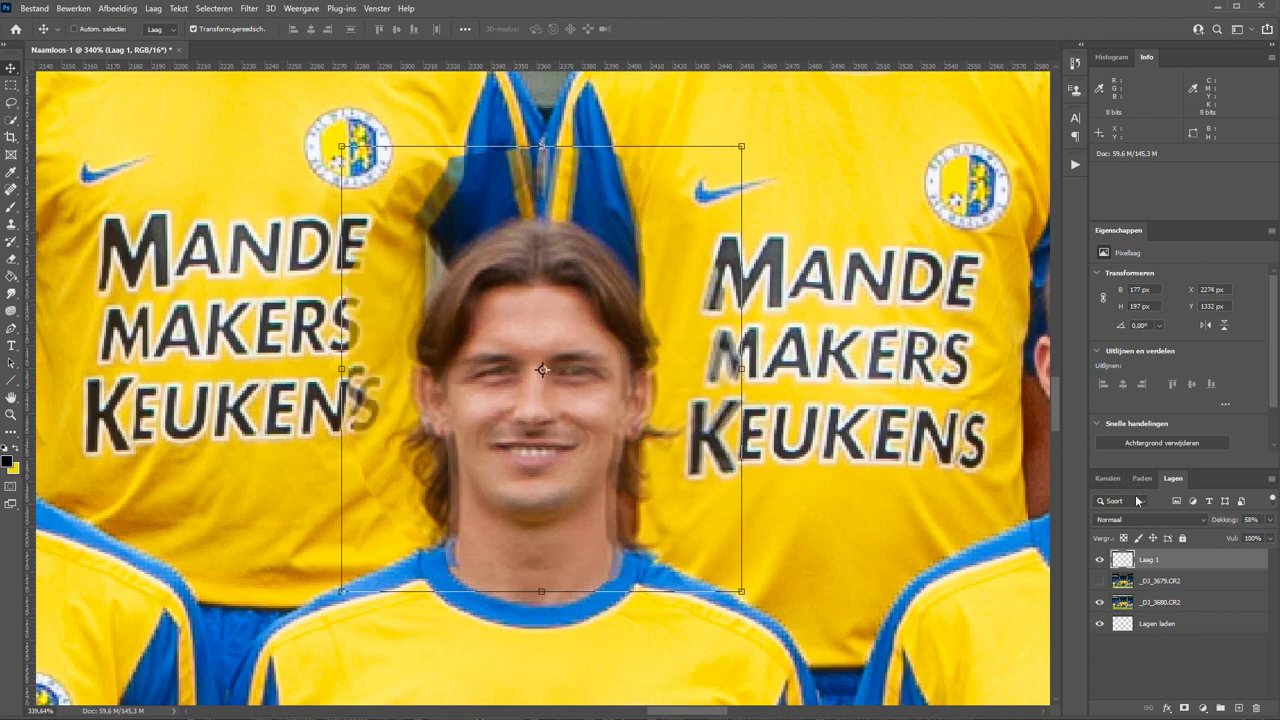
{"action": "key", "text": "Right"}
{"action": "key", "text": "Down"}
{"action": "key", "text": "Up"}
{"action": "key", "text": "Left"}
{"action": "key", "text": "Left"}
{"action": "key", "text": "Up"}
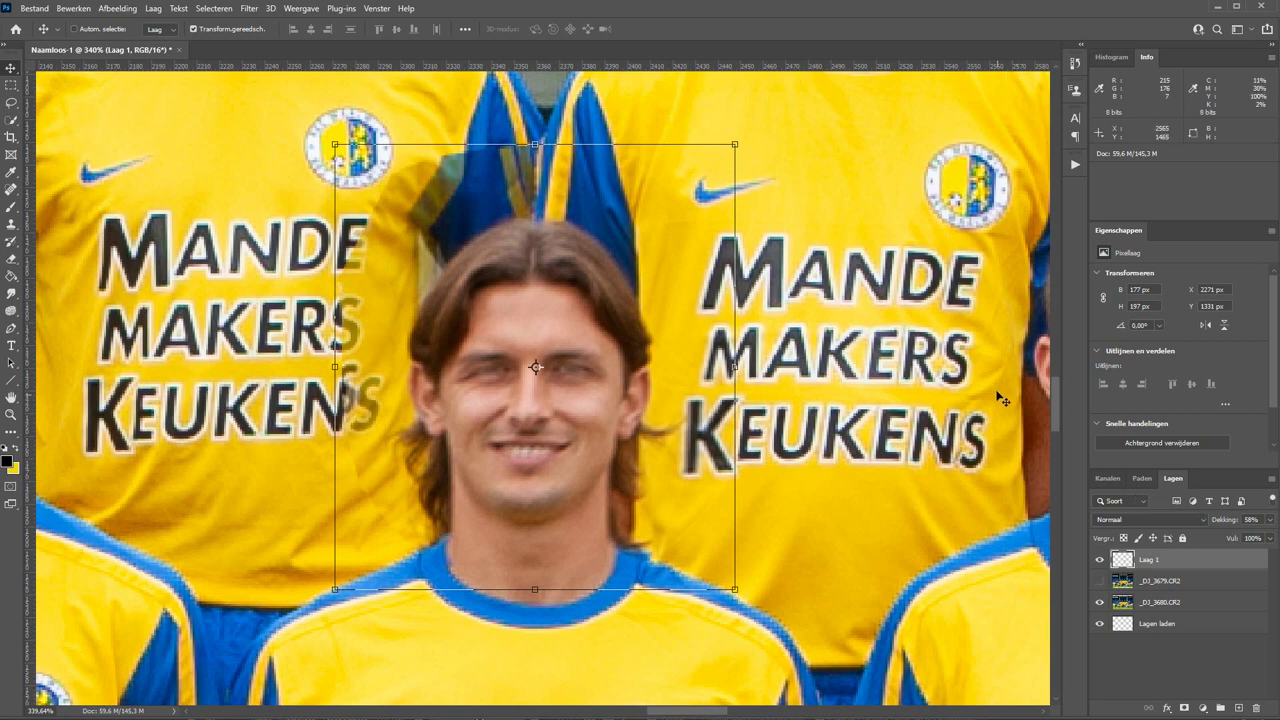
{"action": "left_click_drag", "start_coordinate": [1224, 520], "coordinate": [1277, 521]}
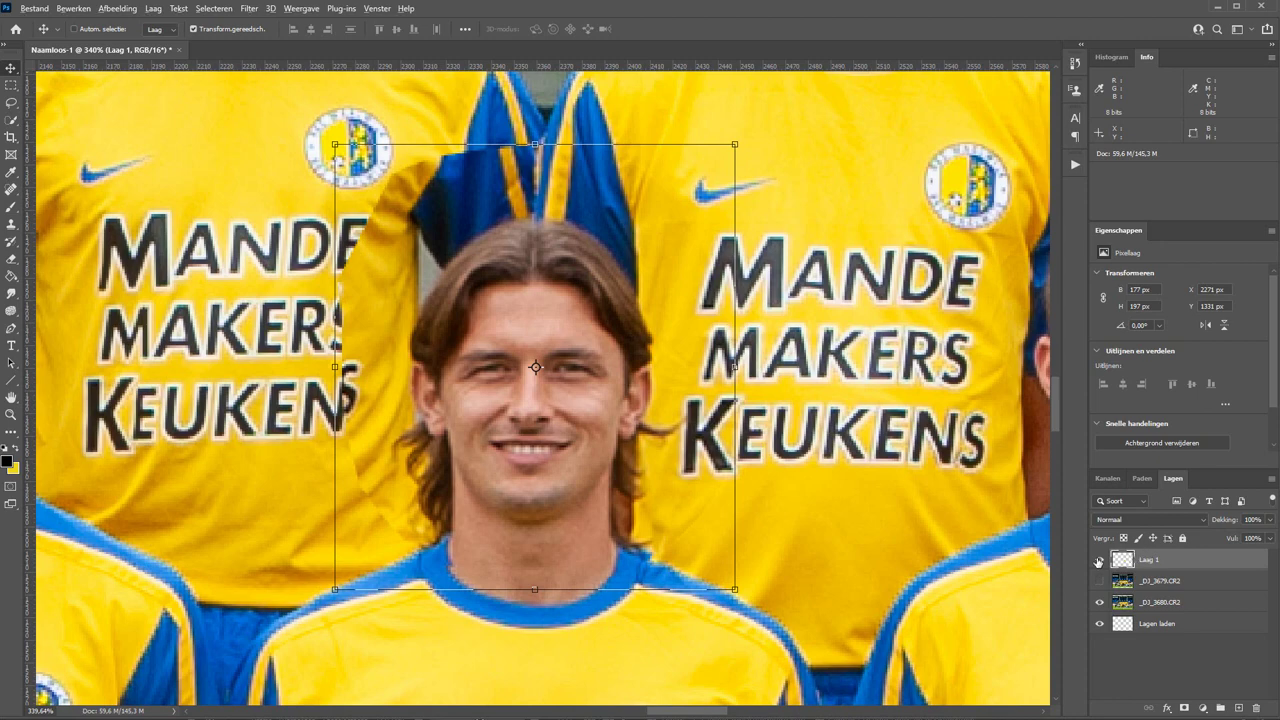
{"action": "left_click", "coordinate": [1100, 561], "text": "alt"}
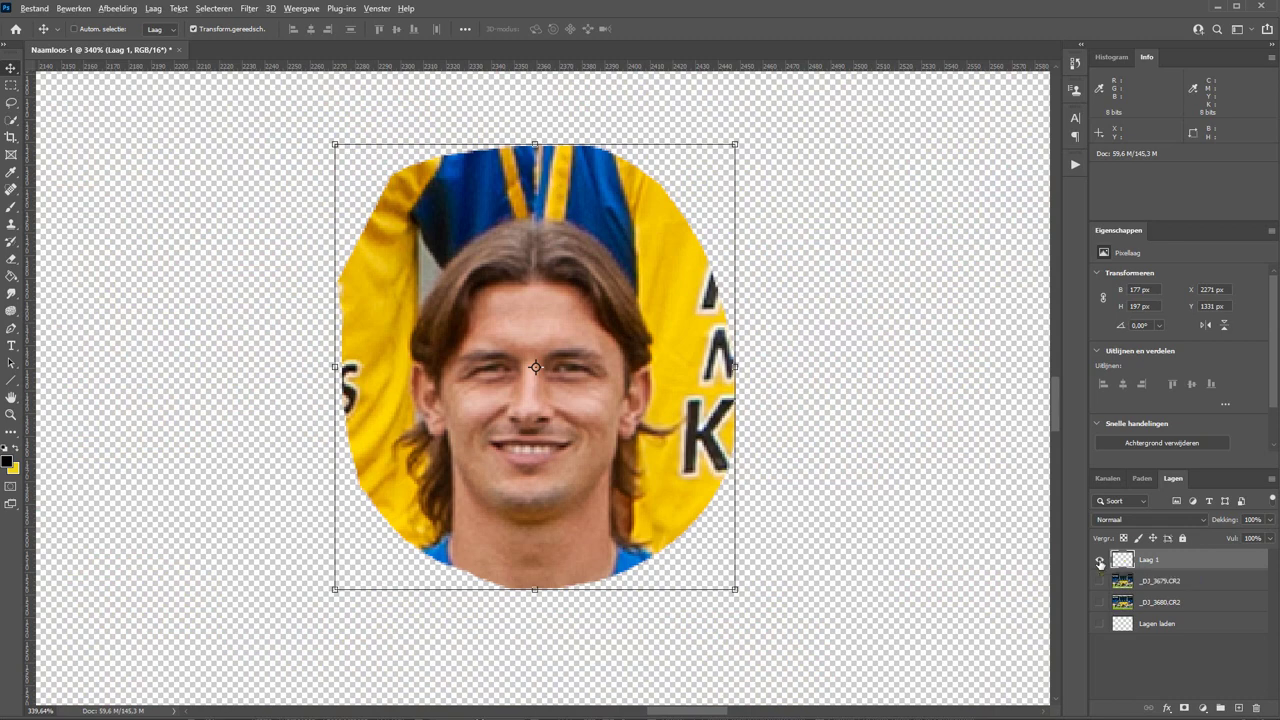
{"action": "left_click", "coordinate": [1100, 561], "text": "alt"}
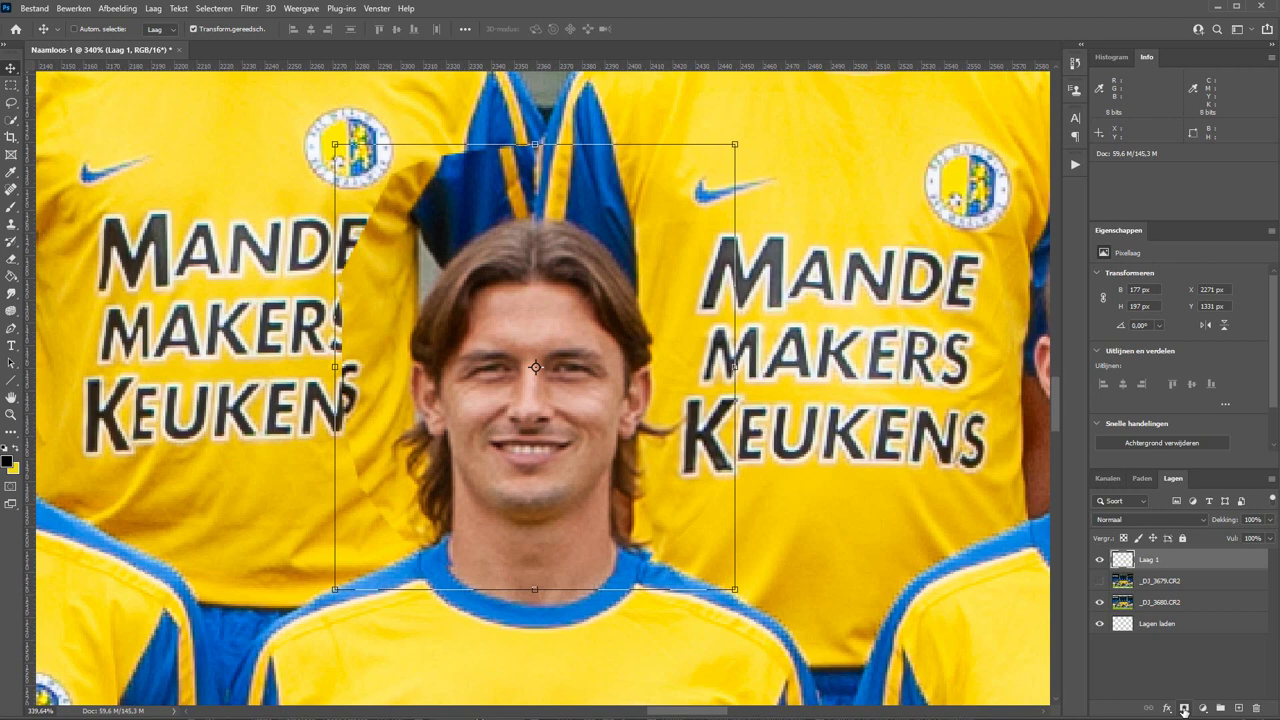
Step: Mask Laag 1 and paint black over the oval cutout's hard edges, then zoom to fit
{"action": "left_click", "coordinate": [1184, 708]}
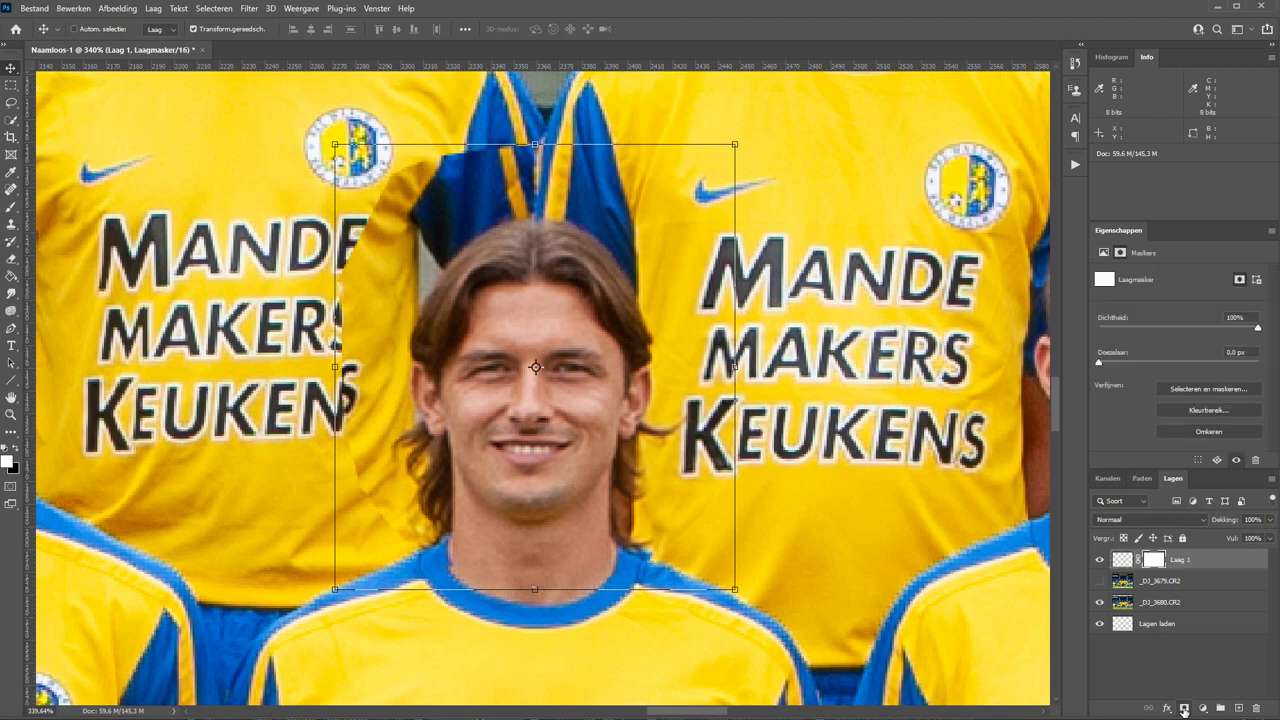
{"action": "left_click", "coordinate": [18, 452]}
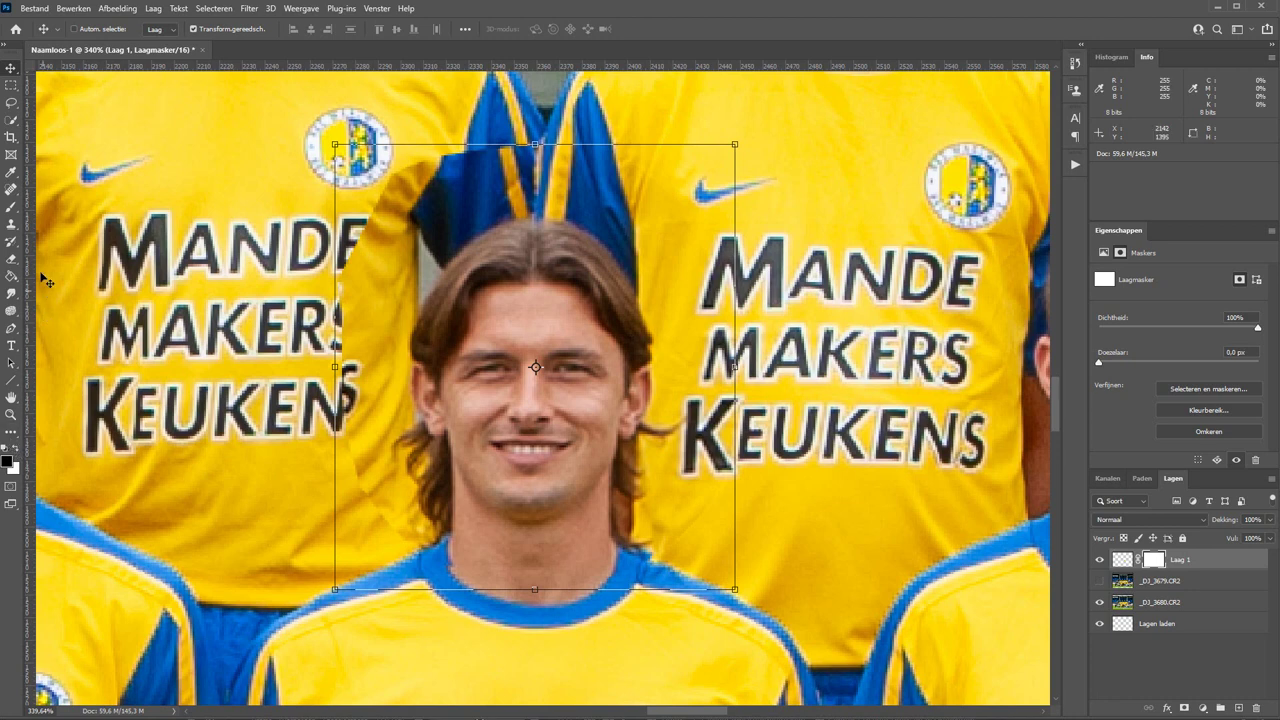
{"action": "left_click", "coordinate": [13, 207]}
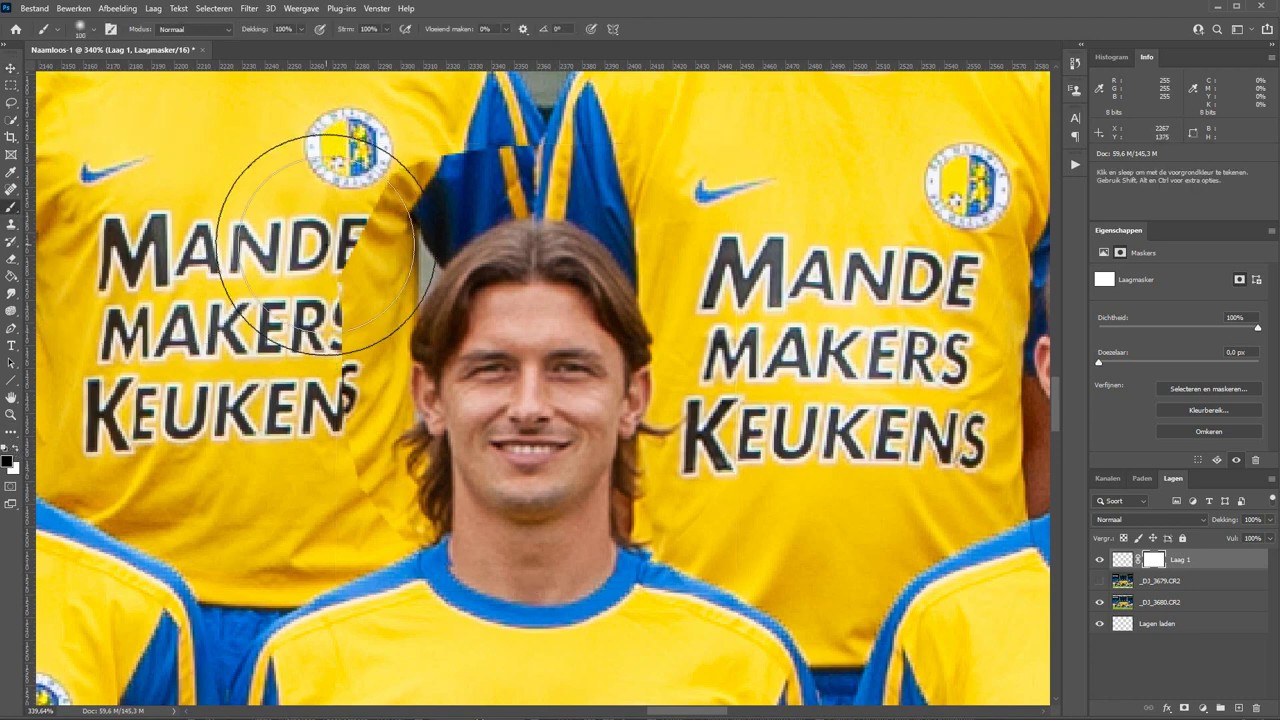
{"action": "mouse_move", "coordinate": [373, 228]}
{"action": "left_mouse_down"}
{"action": "mouse_move", "coordinate": [452, 170]}
{"action": "mouse_move", "coordinate": [373, 325]}
{"action": "mouse_move", "coordinate": [665, 462]}
{"action": "left_mouse_up"}
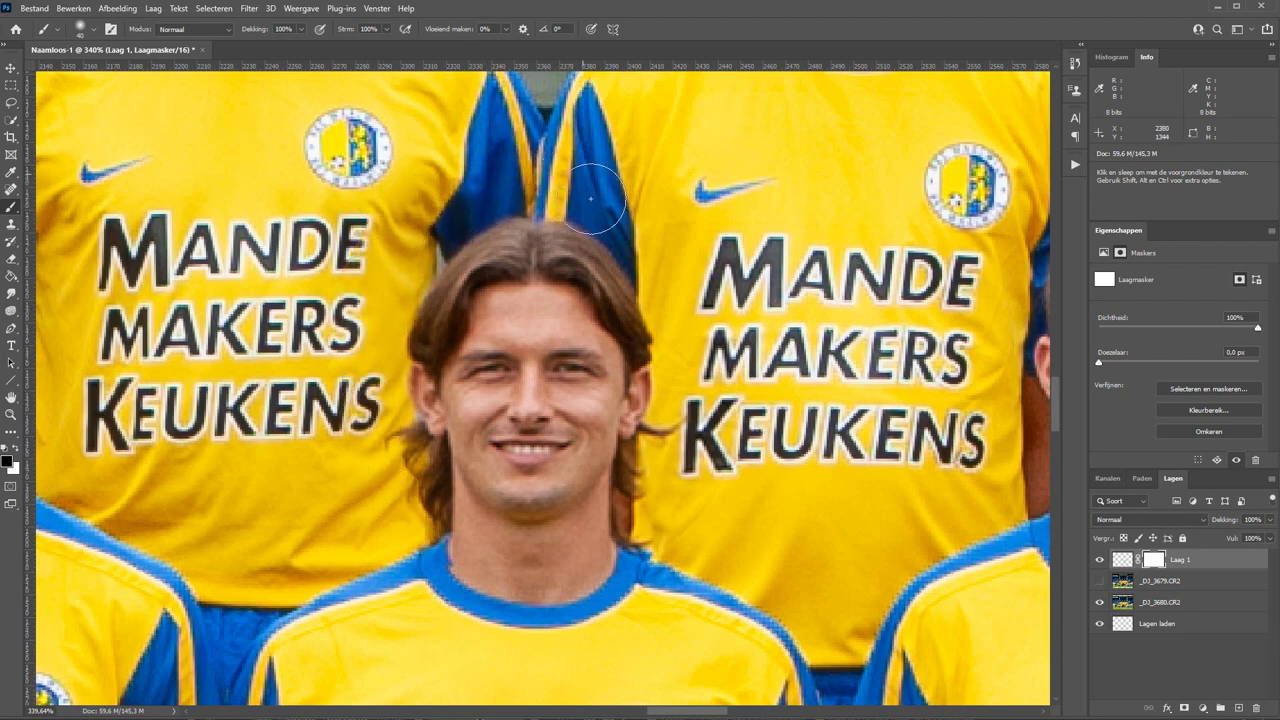
{"action": "left_click", "coordinate": [1100, 560], "text": "alt"}
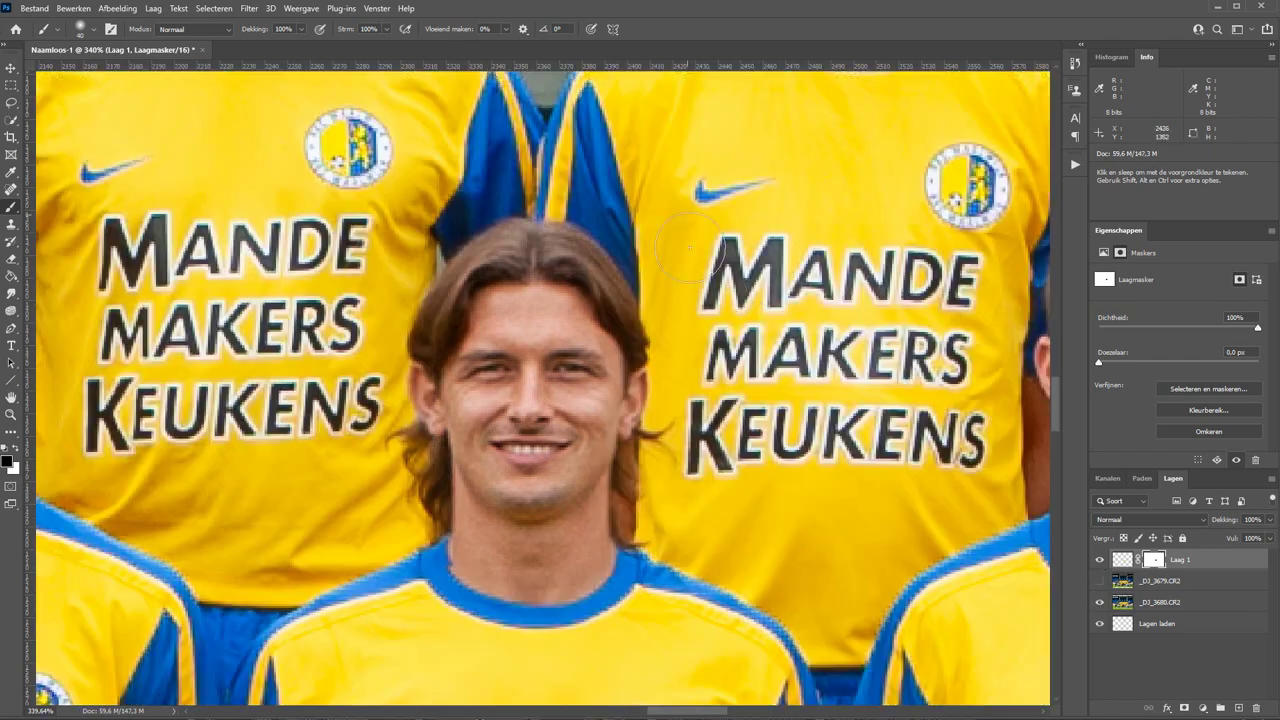
{"action": "left_click", "coordinate": [1100, 560], "text": "alt"}
{"action": "key", "text": "z"}
{"action": "key", "text": "ctrl+0"}
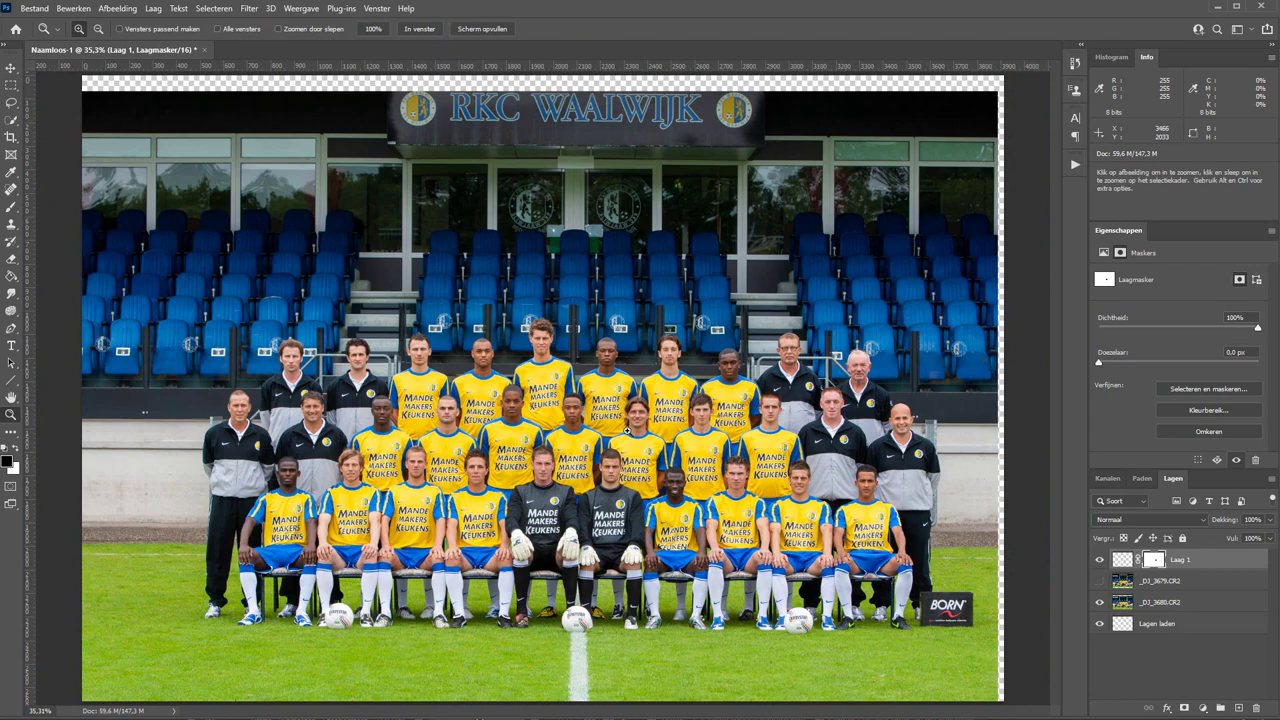
{"action": "left_click", "coordinate": [650, 426]}
{"action": "left_click", "coordinate": [650, 426]}
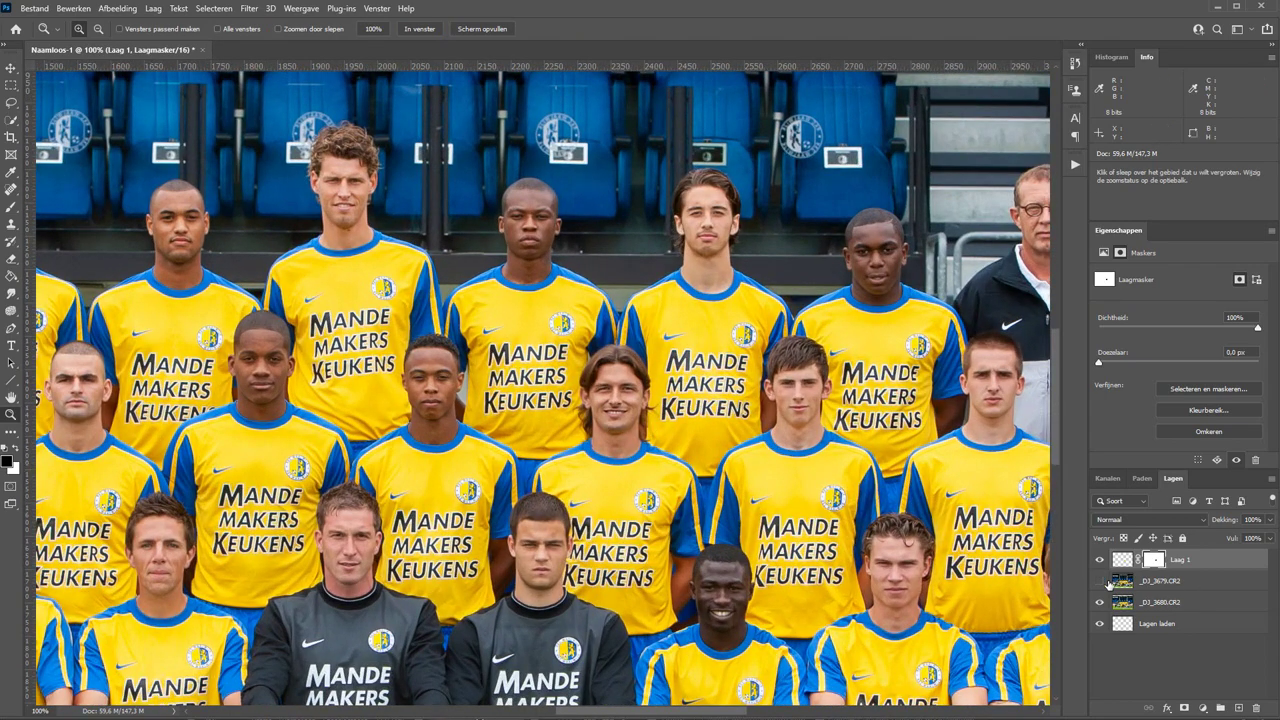
{"action": "left_click", "coordinate": [1101, 560]}
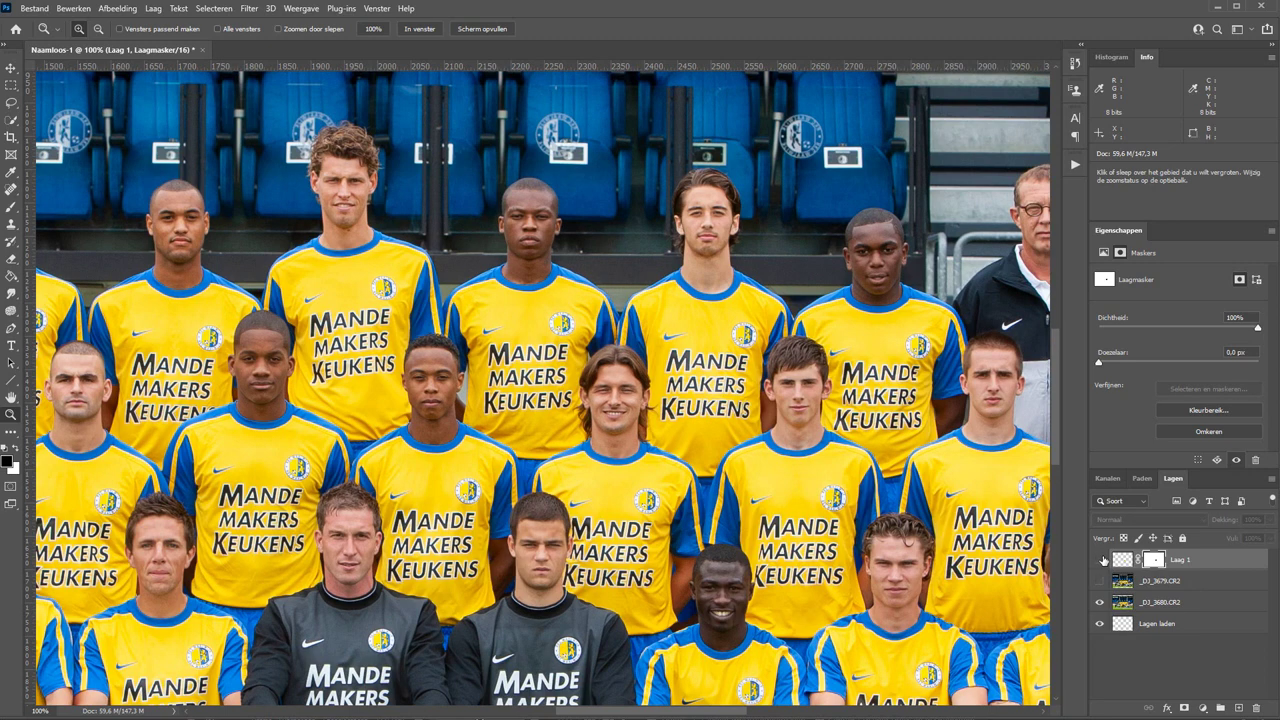
{"action": "left_click", "coordinate": [1101, 560]}
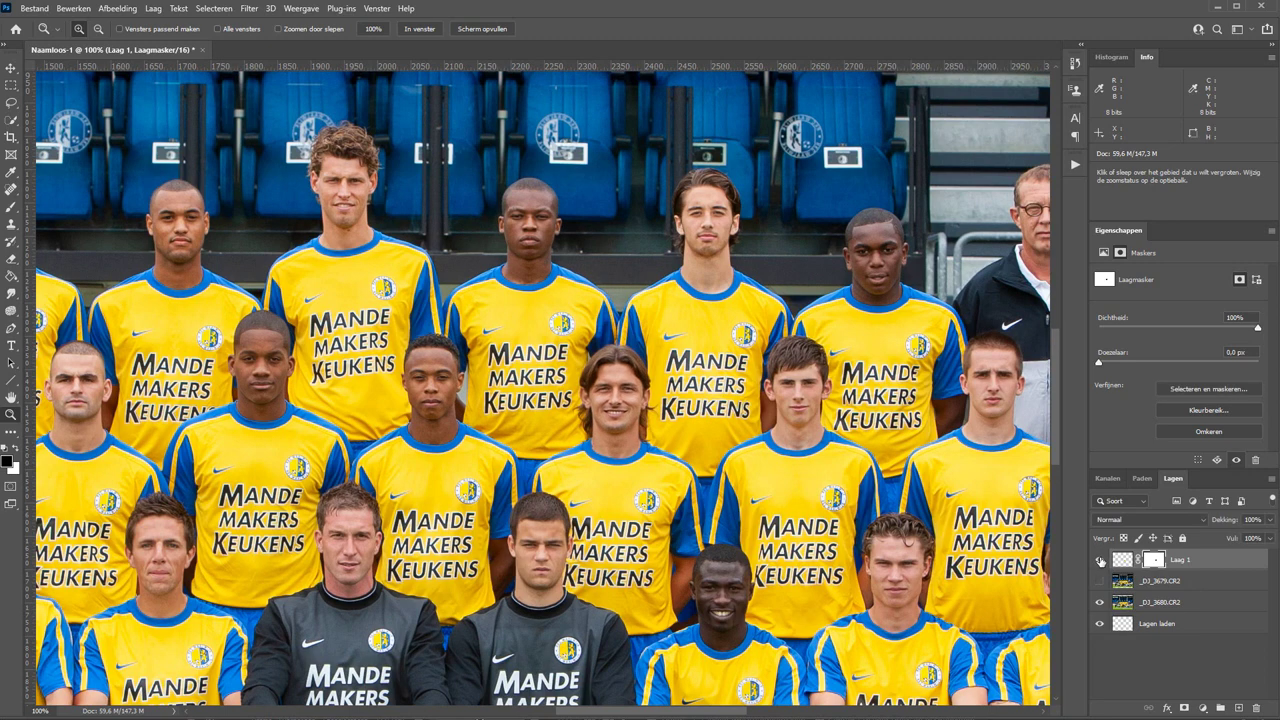